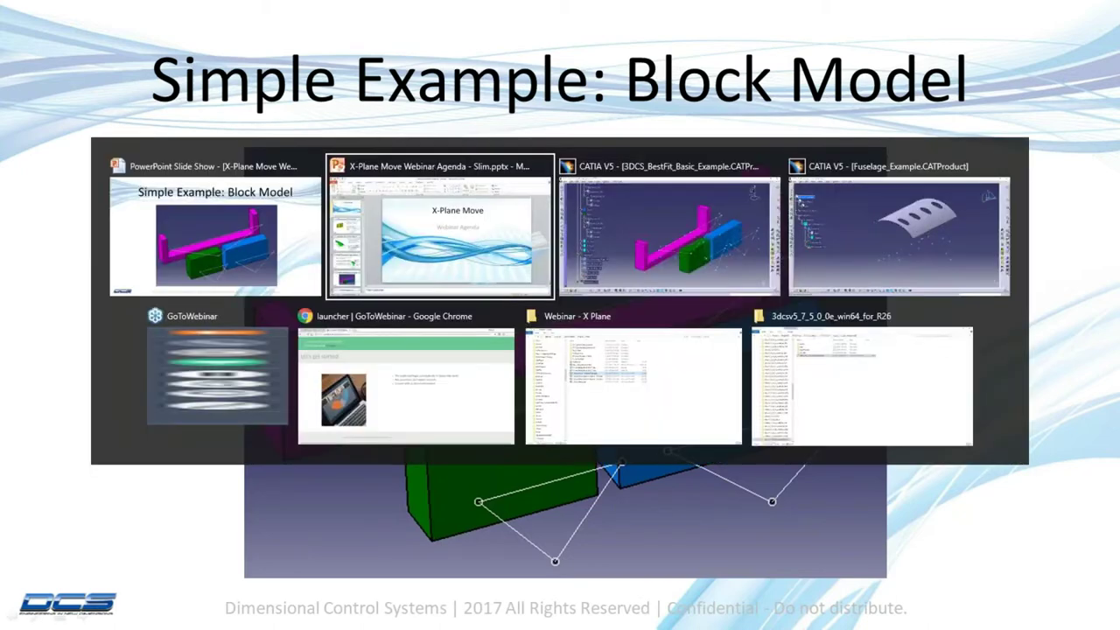
Step: Switch to the block model in CATIA V5 and collapse the Housing and Rear part branches in the tree
key("alt+Tab")
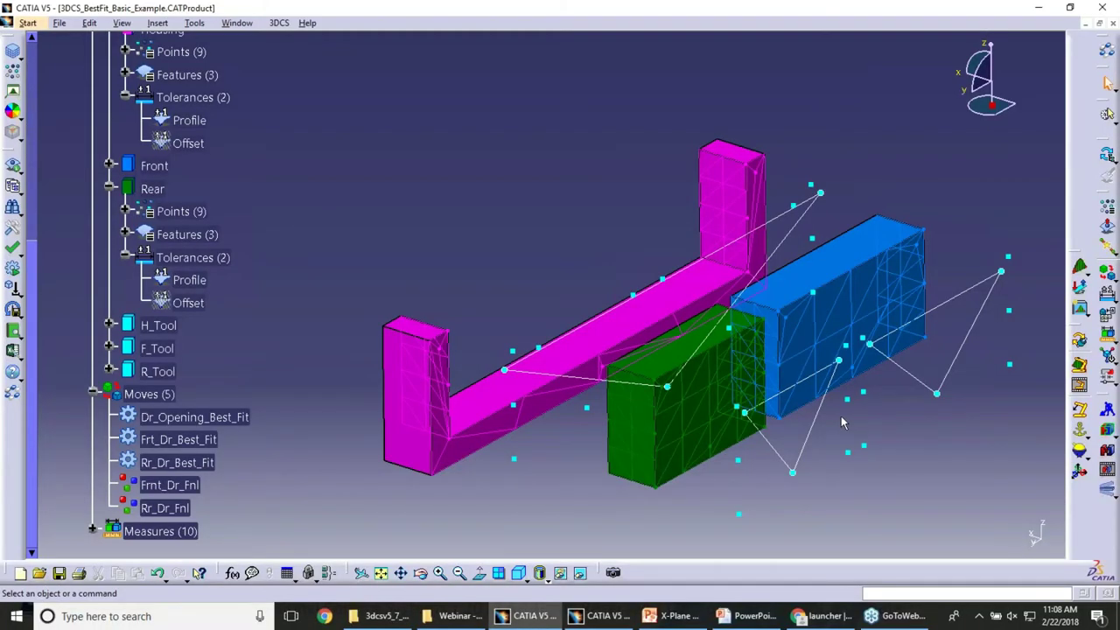
scroll(414, 223, "up", 2)
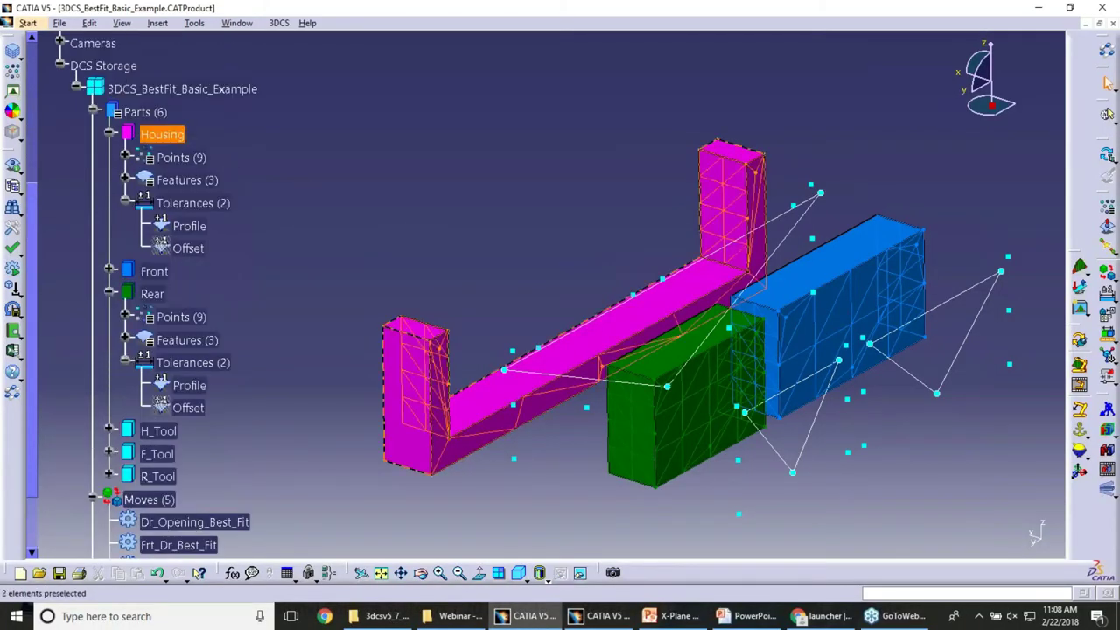
left_click(110, 134)
left_click(108, 179)
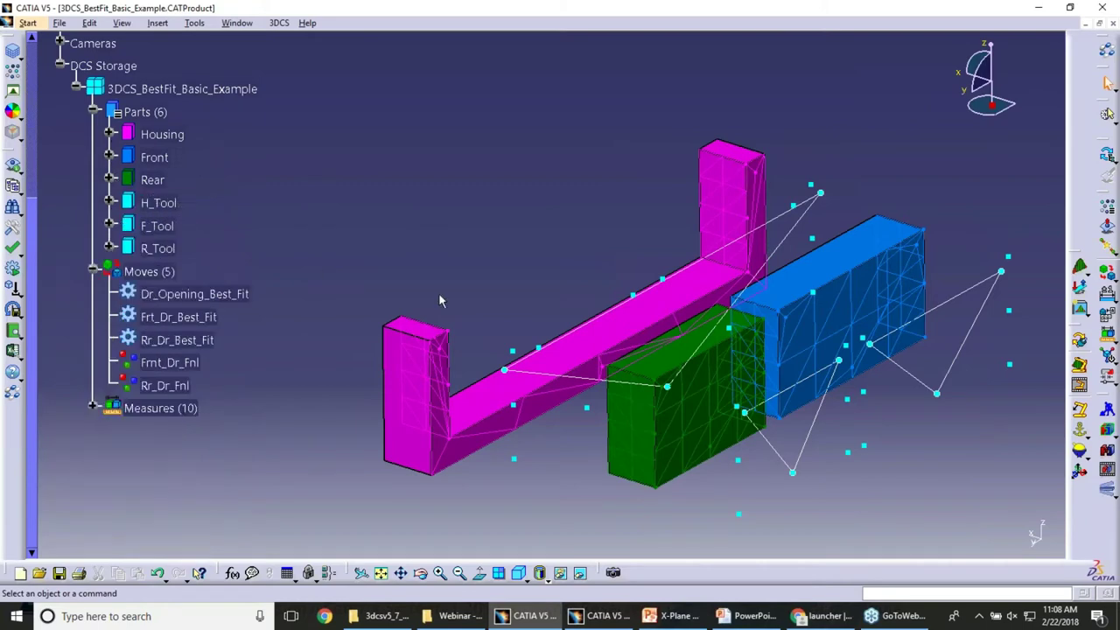
Step: Examine the arrangement of the housing, front and rear blocks and their tool points from several angles
middle_click_drag(440, 300, 451, 352)
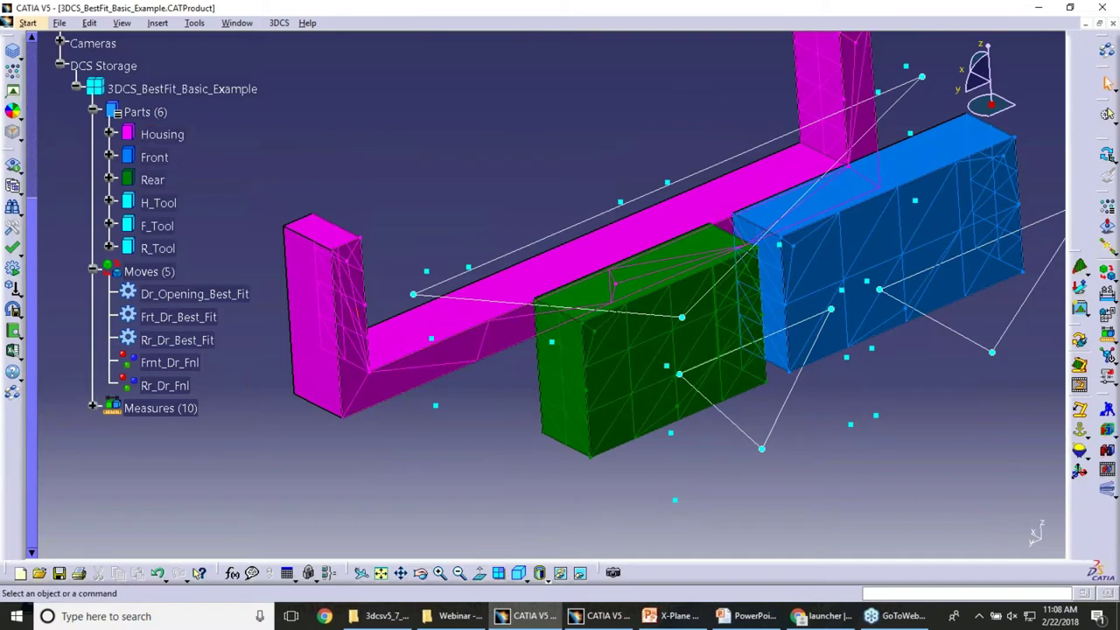
middle_click_drag(771, 355, 551, 391)
middle_click_drag(690, 357, 542, 315)
middle_click_drag(664, 293, 625, 225)
middle_click_drag(472, 328, 702, 231)
middle_click_drag(755, 119, 582, 331)
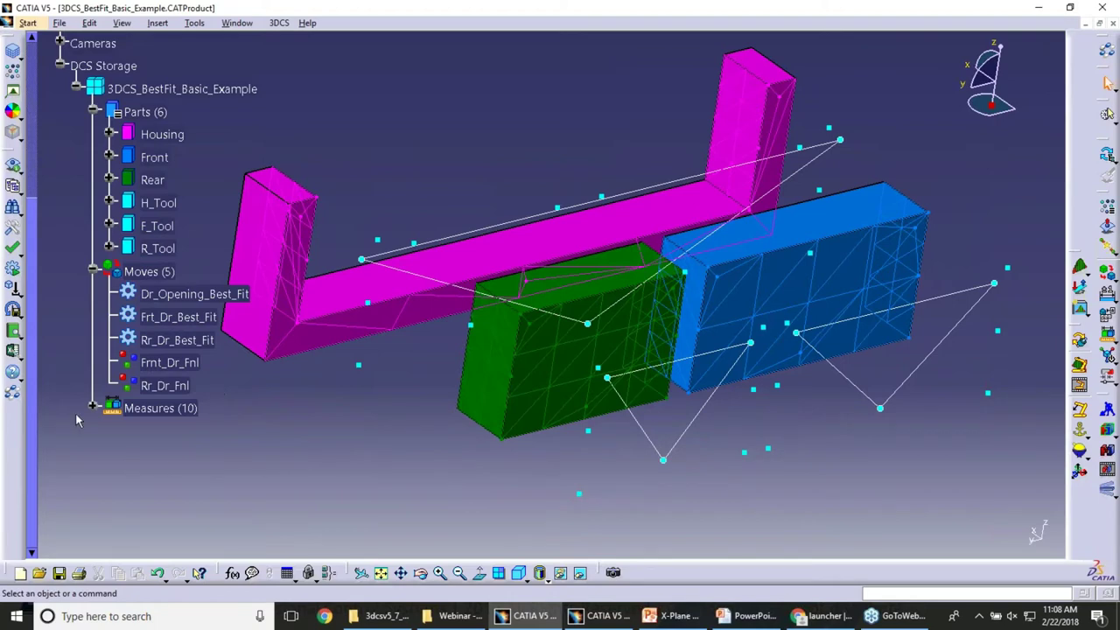
Step: Open the list of installed user DLLs and select the dcu_mtmlib2.dll library
left_click(13, 271)
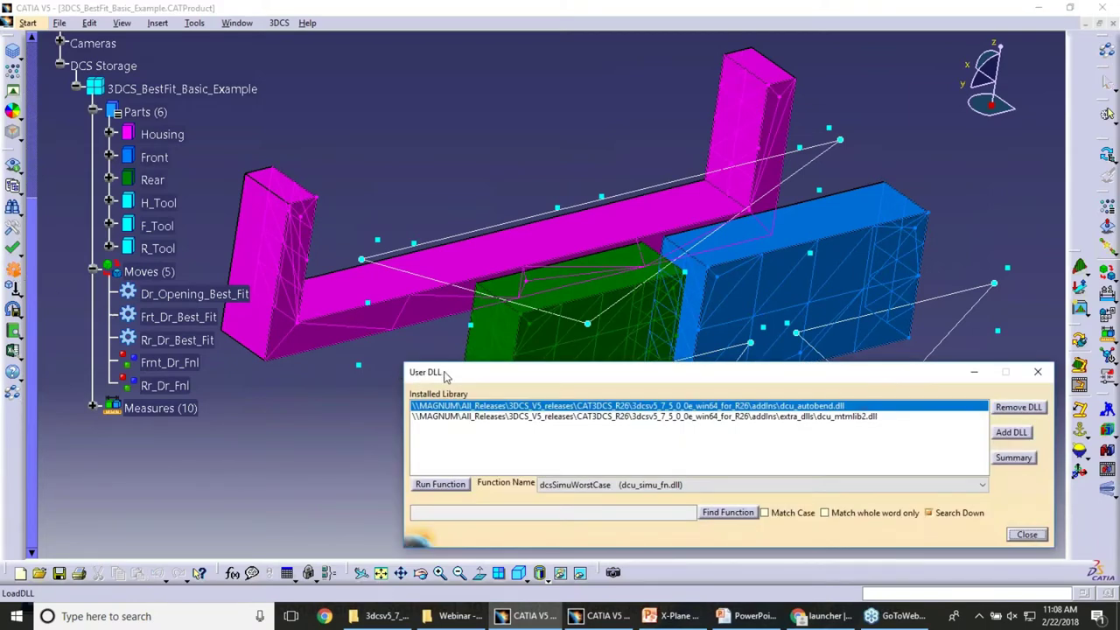
left_click_drag(444, 374, 329, 313)
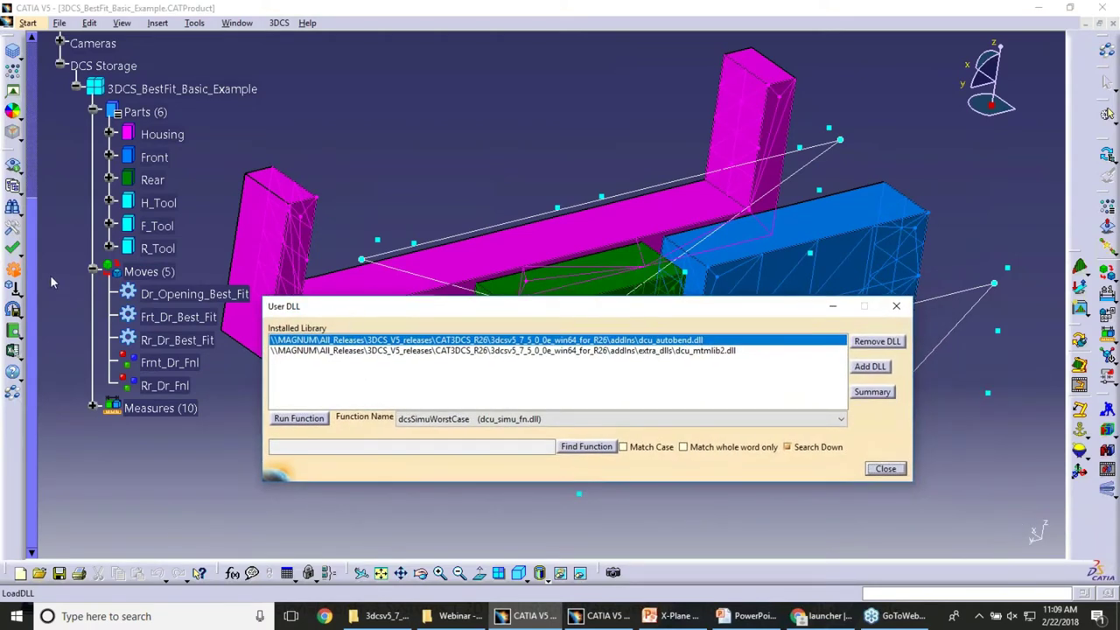
left_click(454, 351)
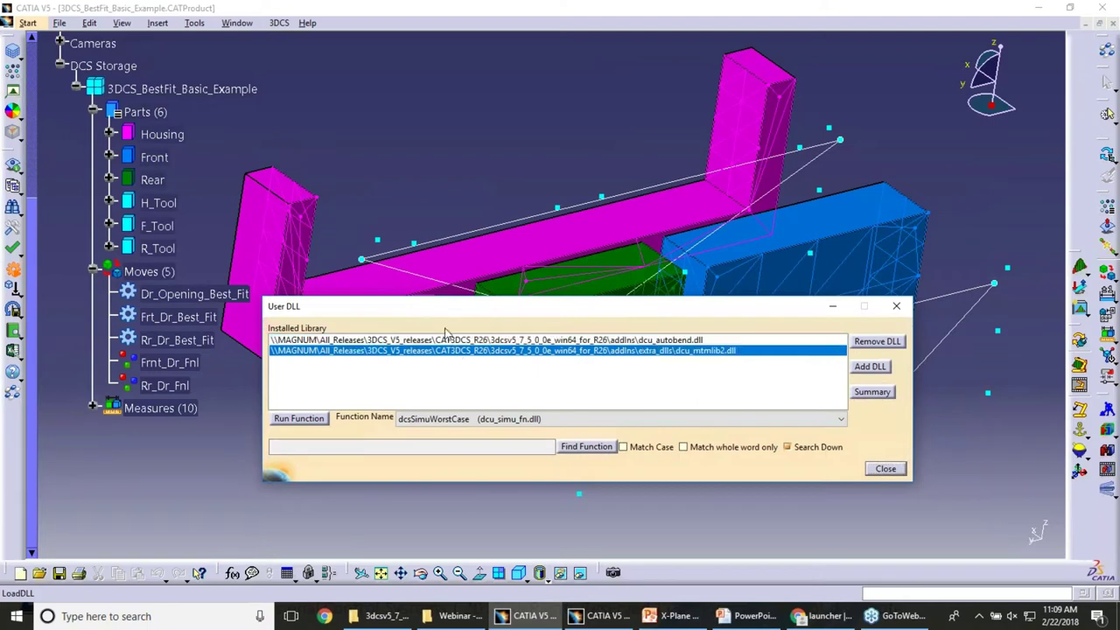
left_click_drag(434, 308, 387, 234)
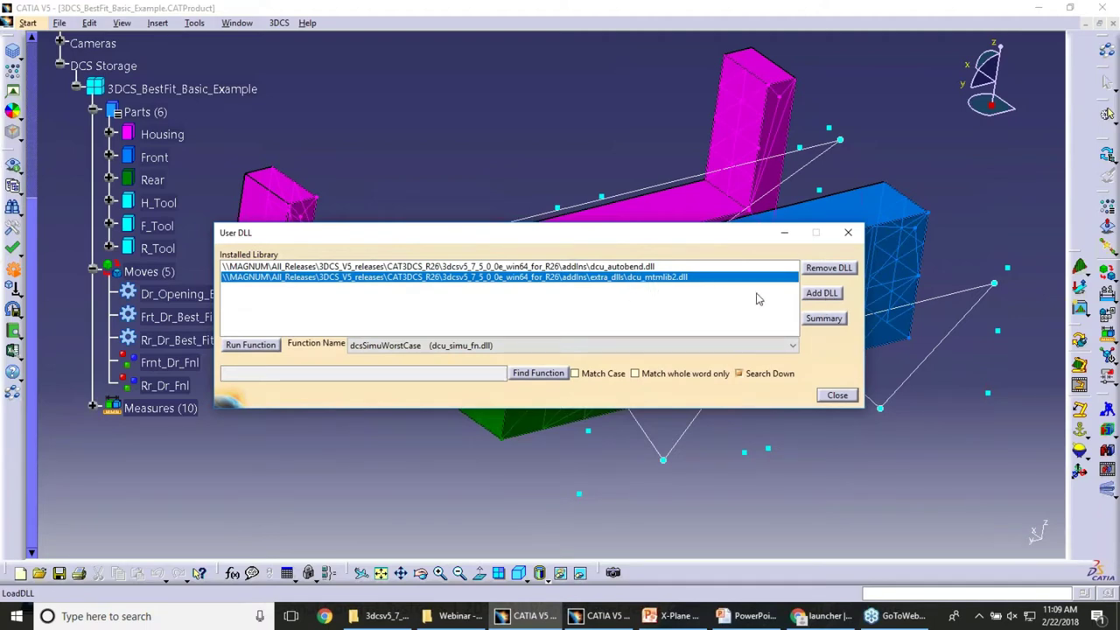
Step: Load dcu_mtmLib2.dll from the extra_dlls folder of the addins directory and close the user DLL list
left_click(822, 296)
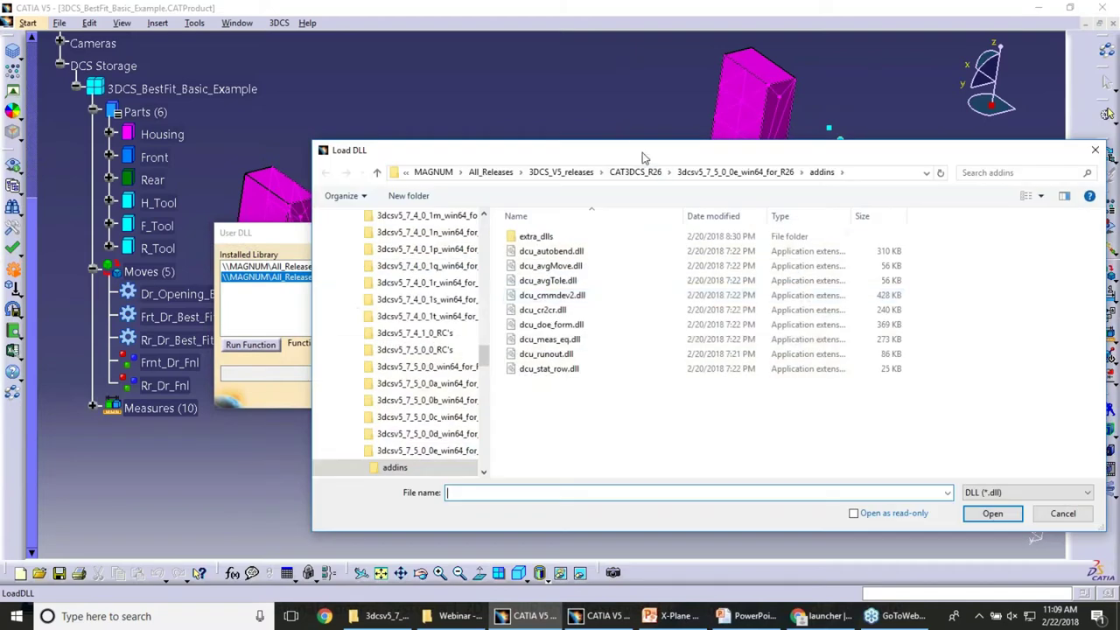
left_click_drag(642, 157, 509, 114)
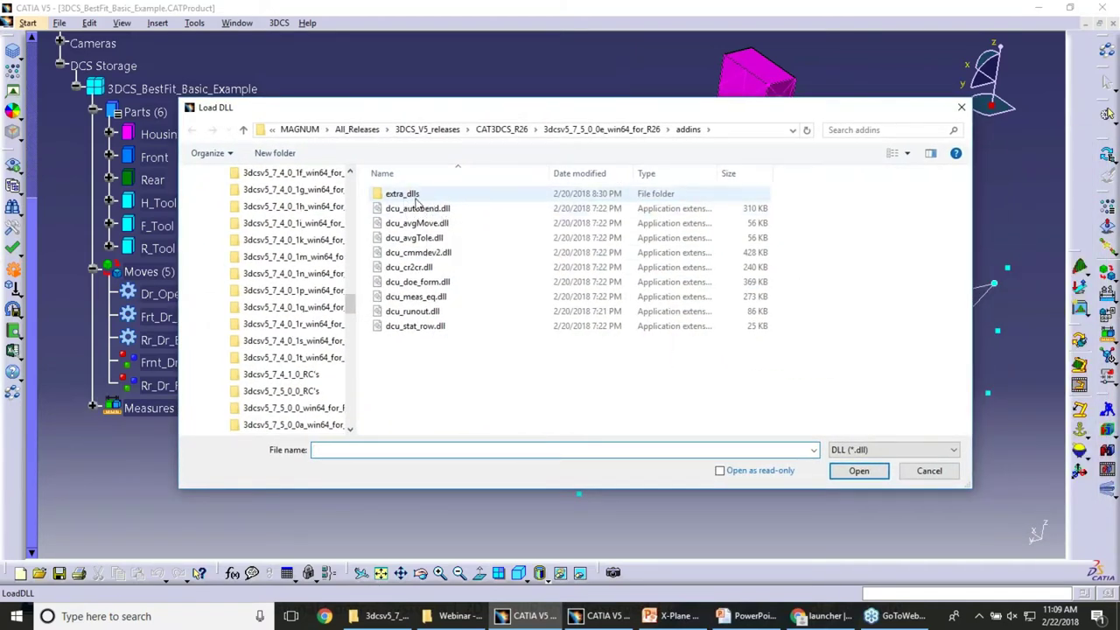
double_click(406, 195)
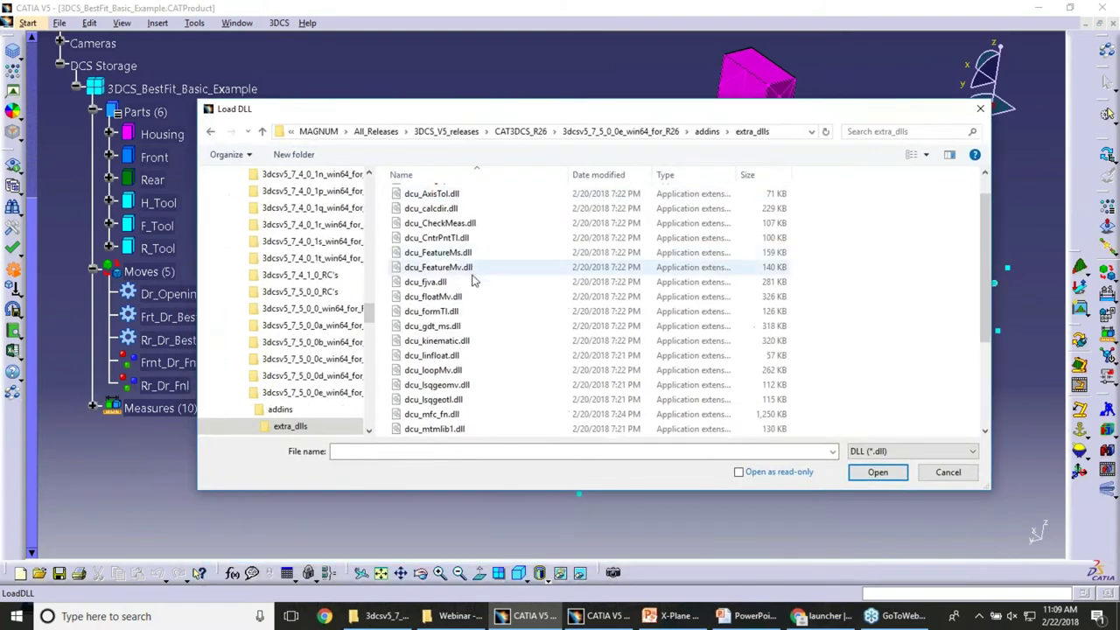
scroll(472, 280, "down", 2)
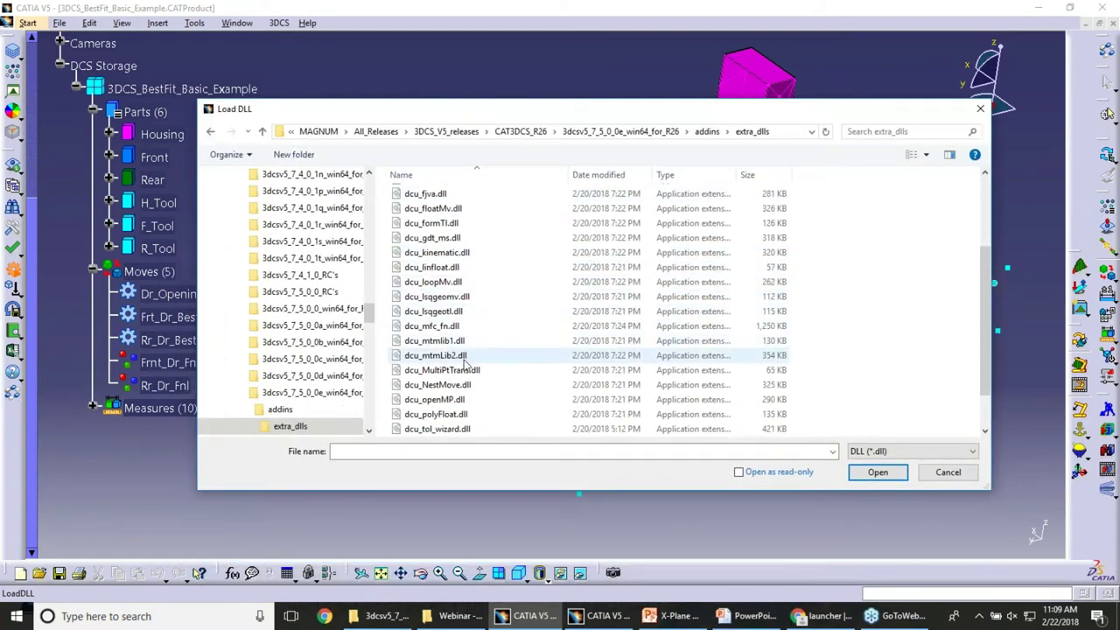
left_click(466, 357)
left_click(874, 472)
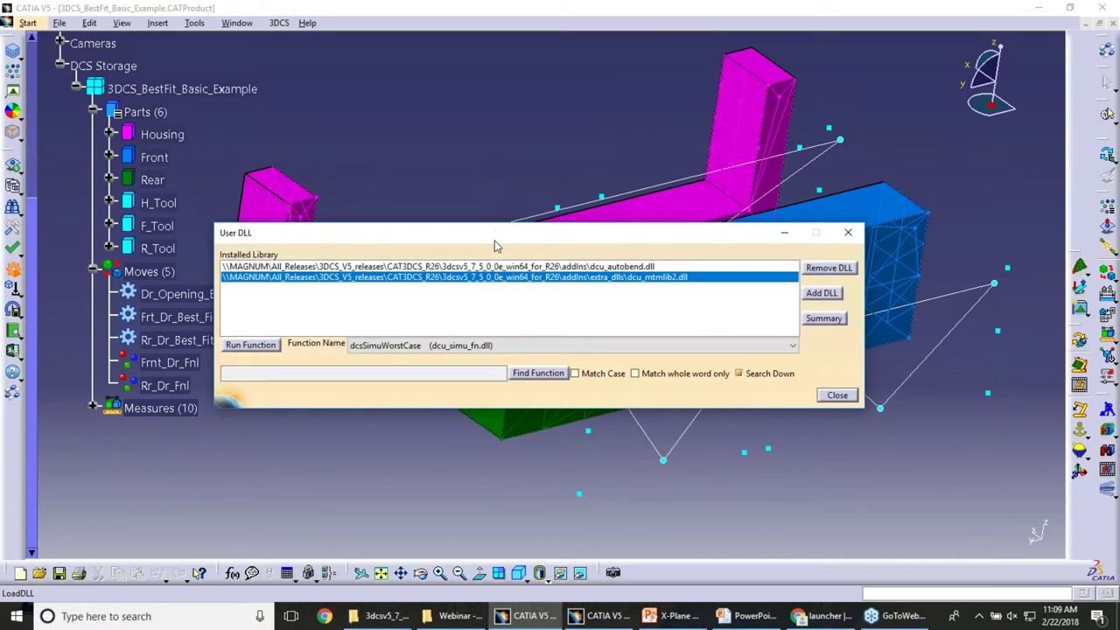
left_click_drag(494, 240, 497, 229)
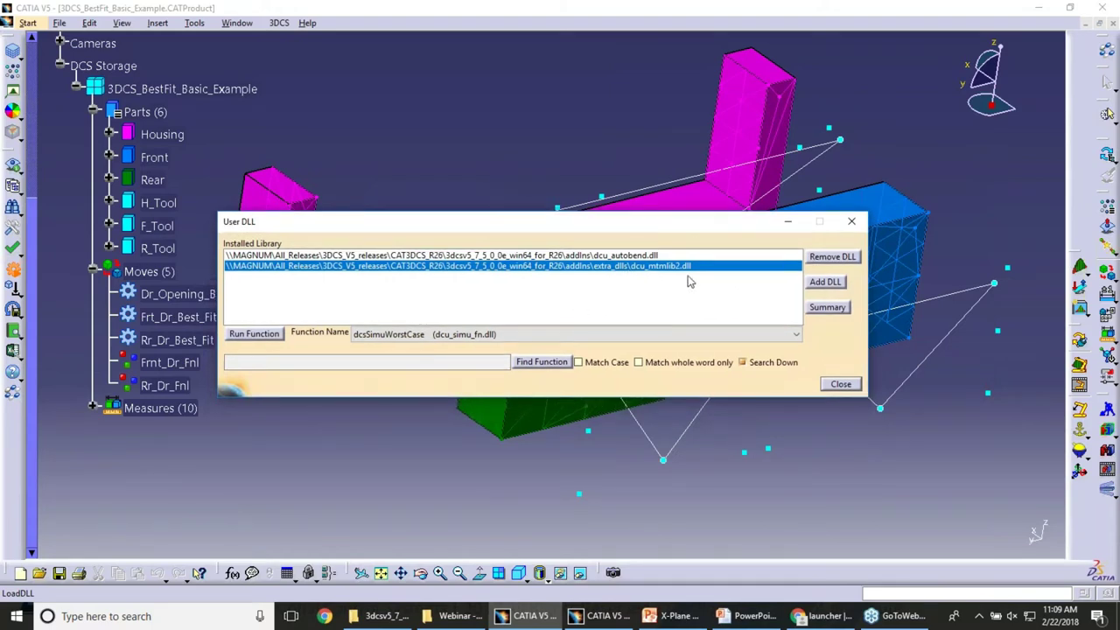
left_click(839, 384)
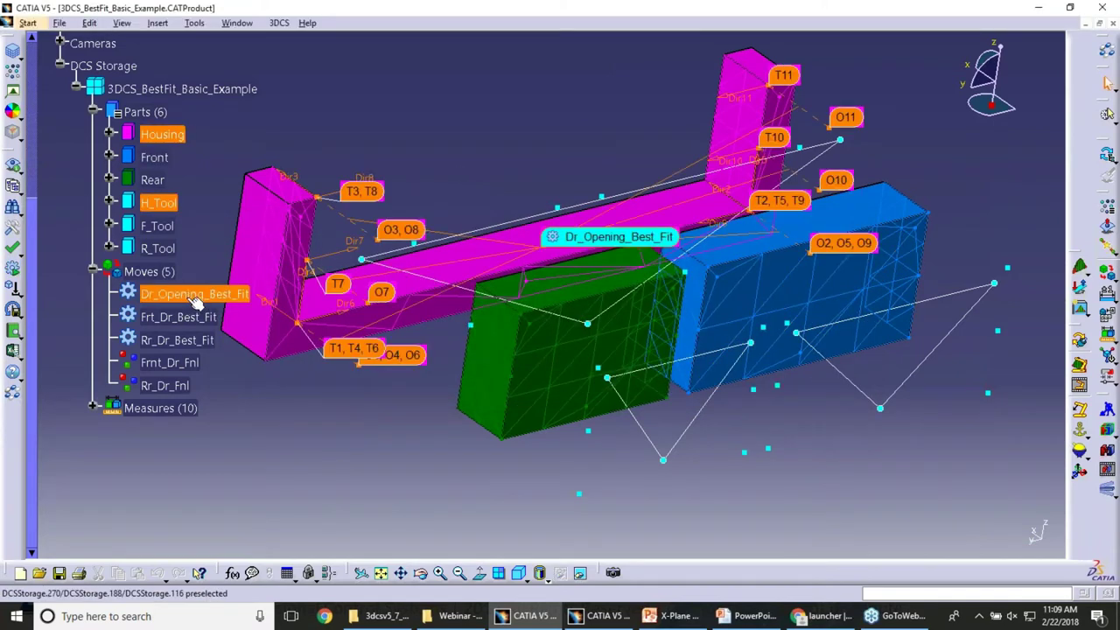
Step: Open the model's move list and start adding an analyst move of type User-DLL
double_click(164, 273)
left_click_drag(419, 161, 375, 209)
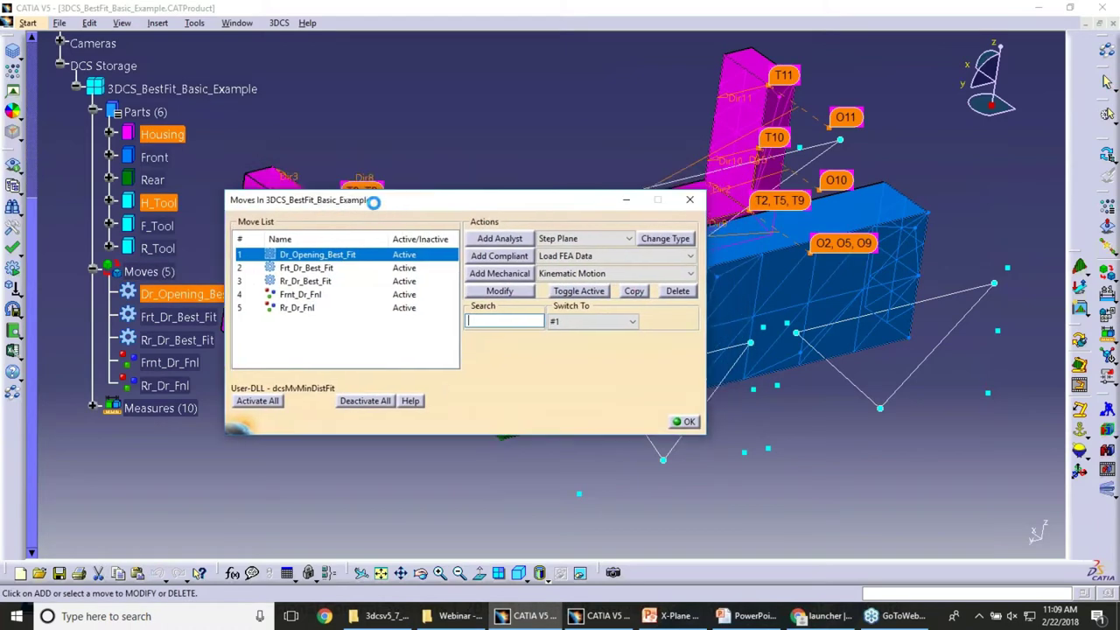
left_click(578, 242)
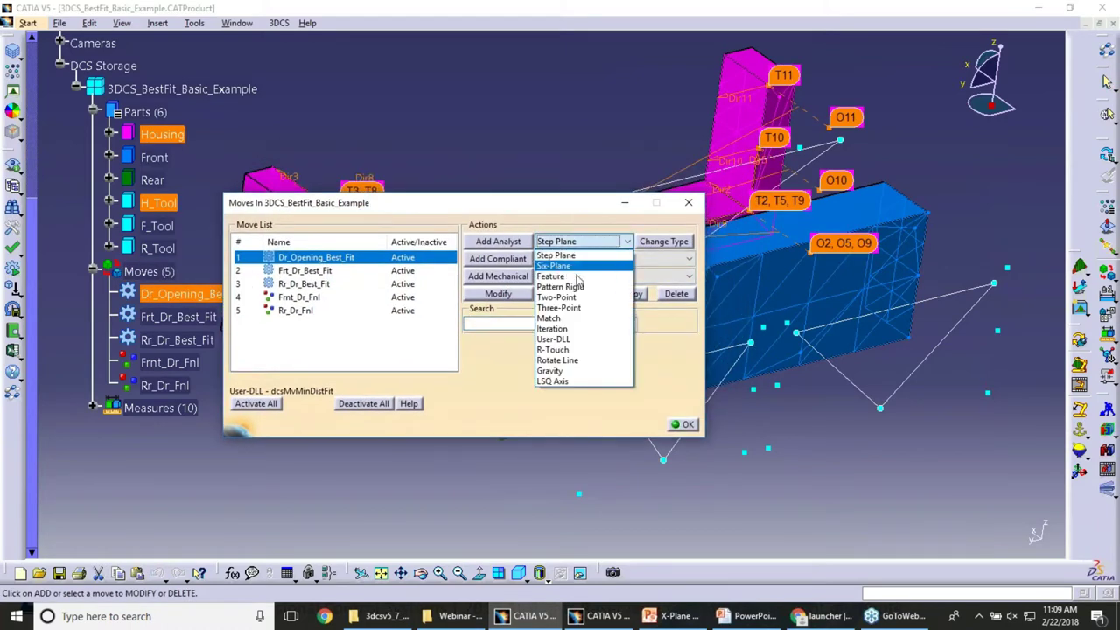
left_click(581, 339)
left_click(498, 241)
left_click_drag(724, 124, 416, 139)
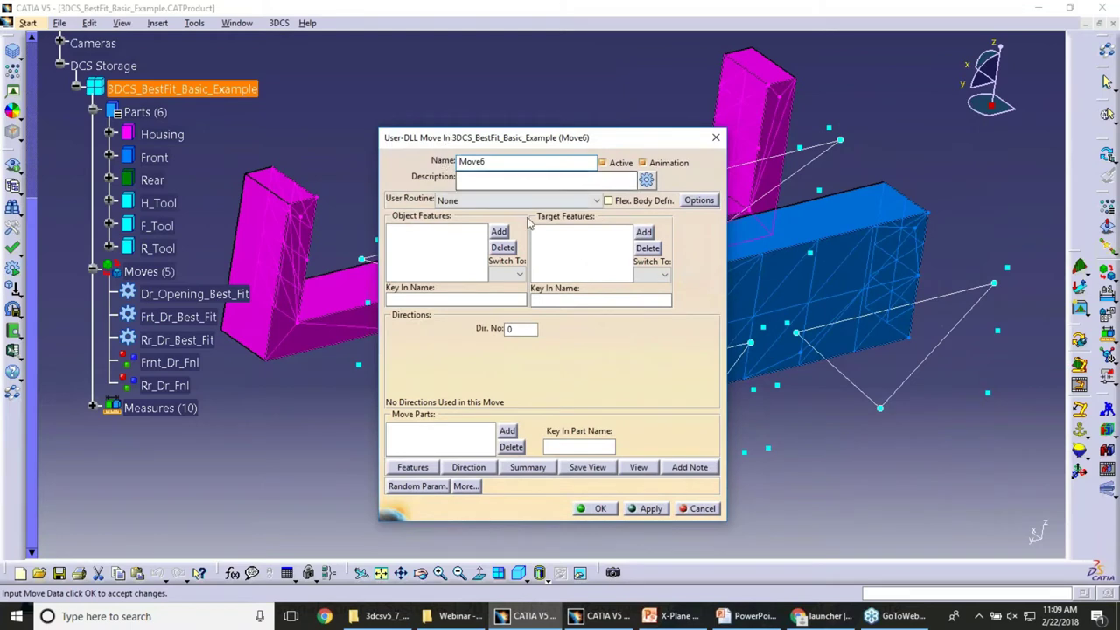
Step: Choose dcsMvMinDistFit as the new move's user routine, discard the move and close the move list
left_click(465, 203)
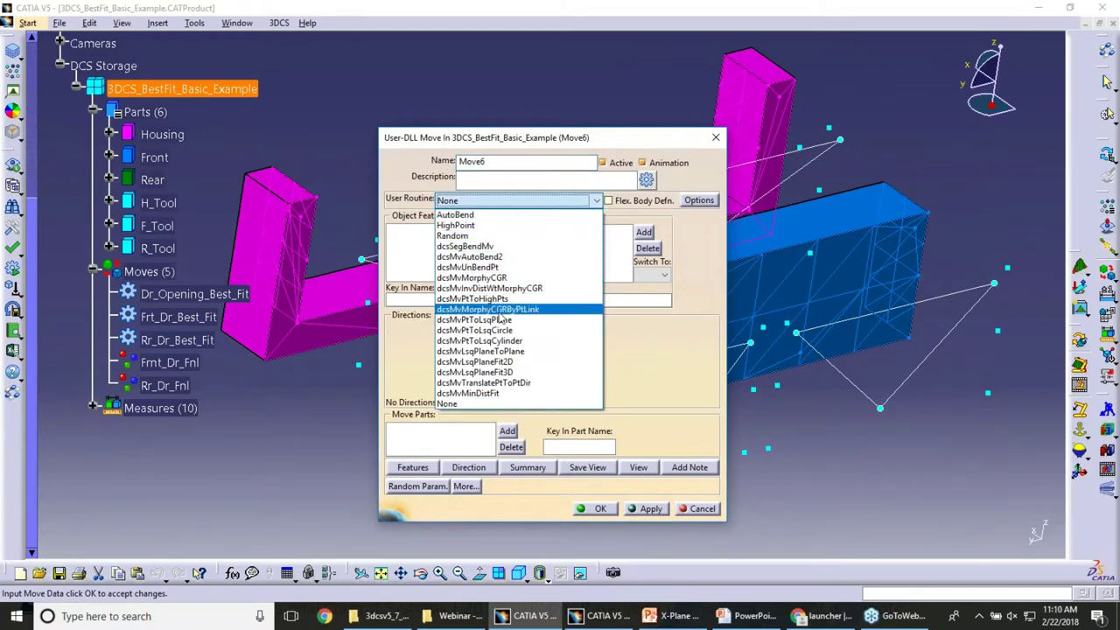
left_click(505, 393)
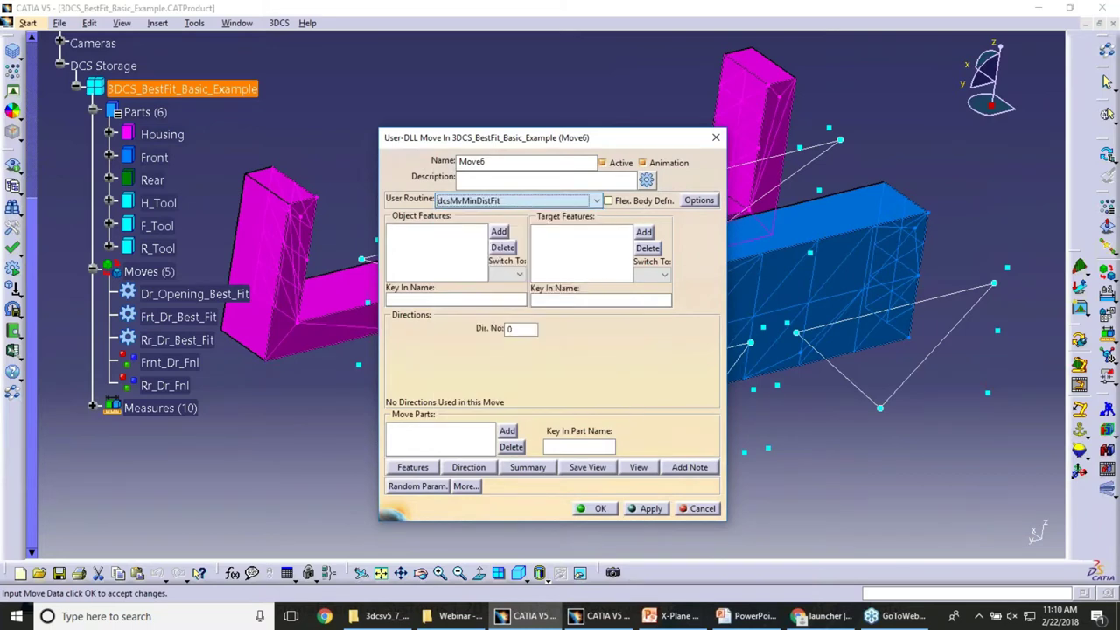
left_click_drag(422, 137, 409, 115)
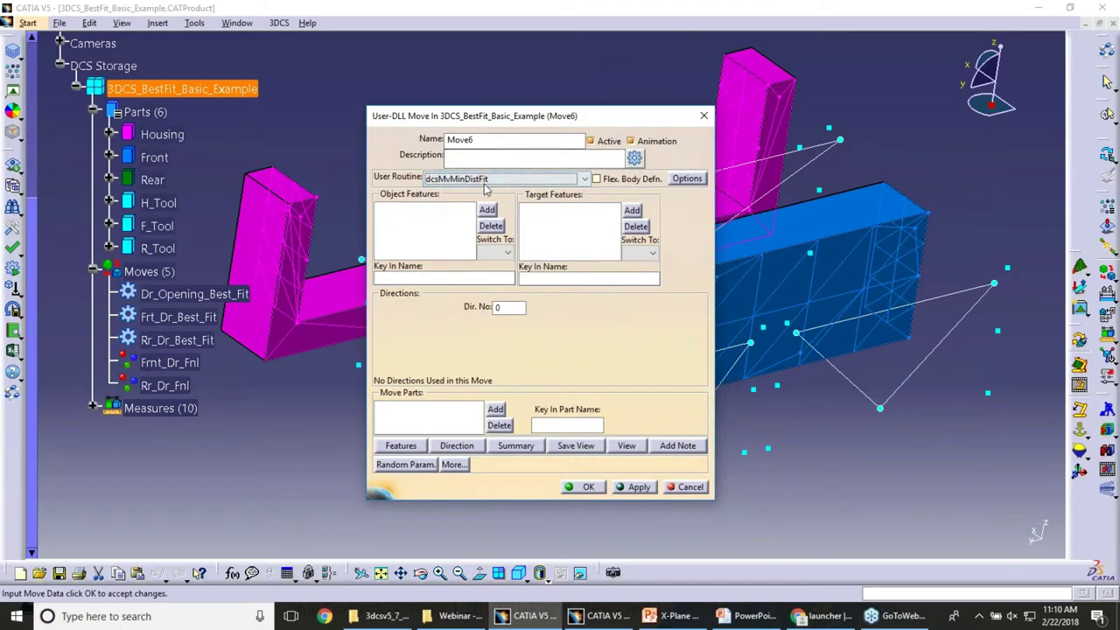
left_click_drag(435, 117, 423, 105)
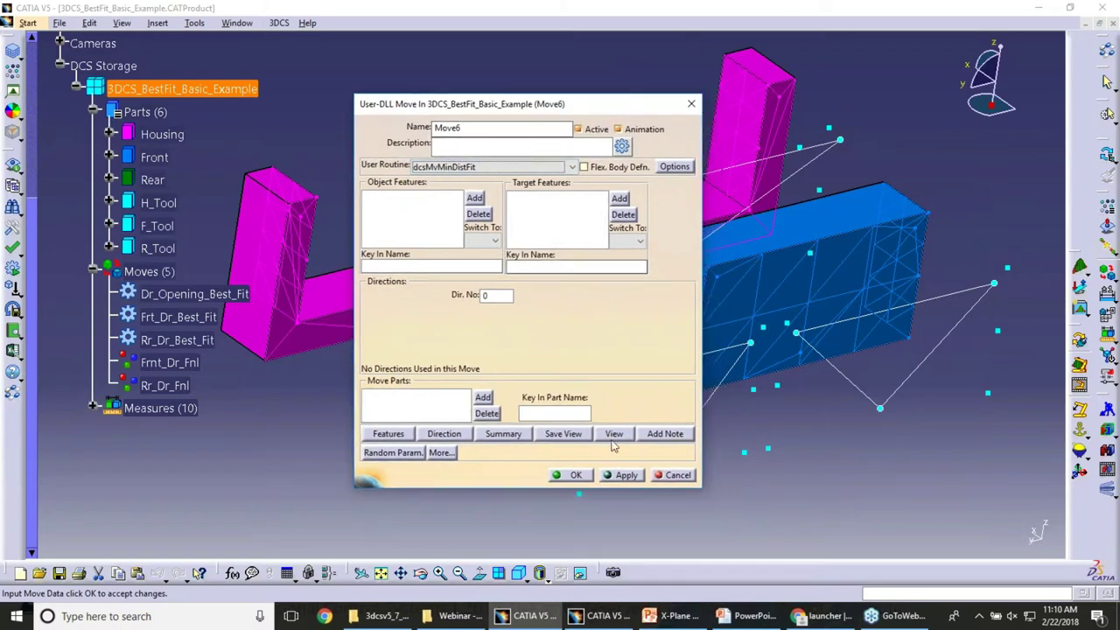
left_click(676, 475)
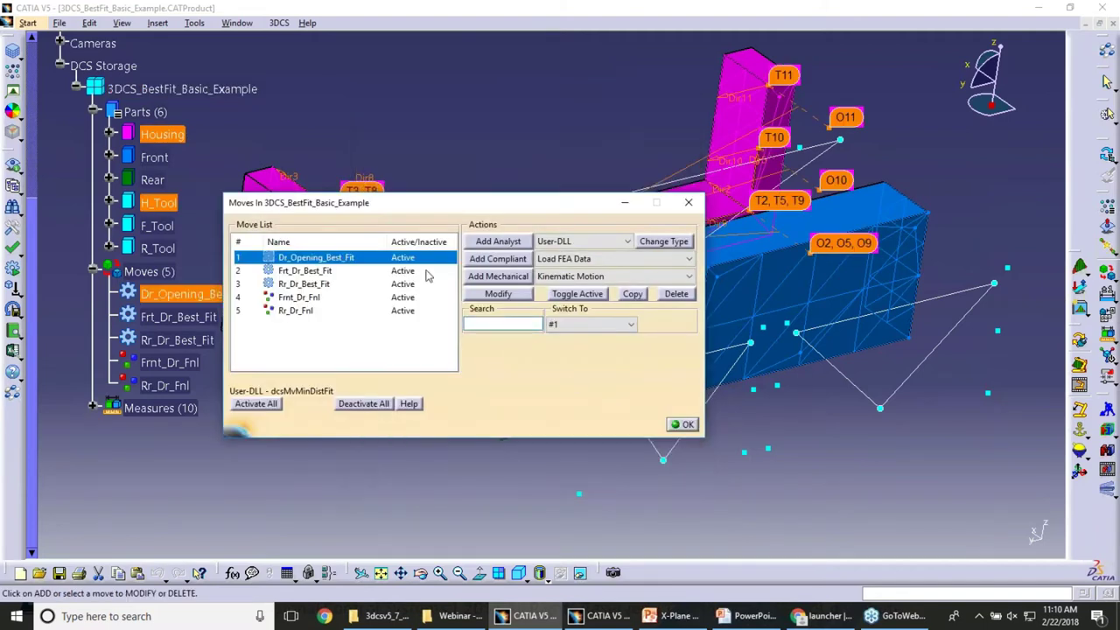
left_click_drag(383, 205, 711, 265)
left_click(1011, 484)
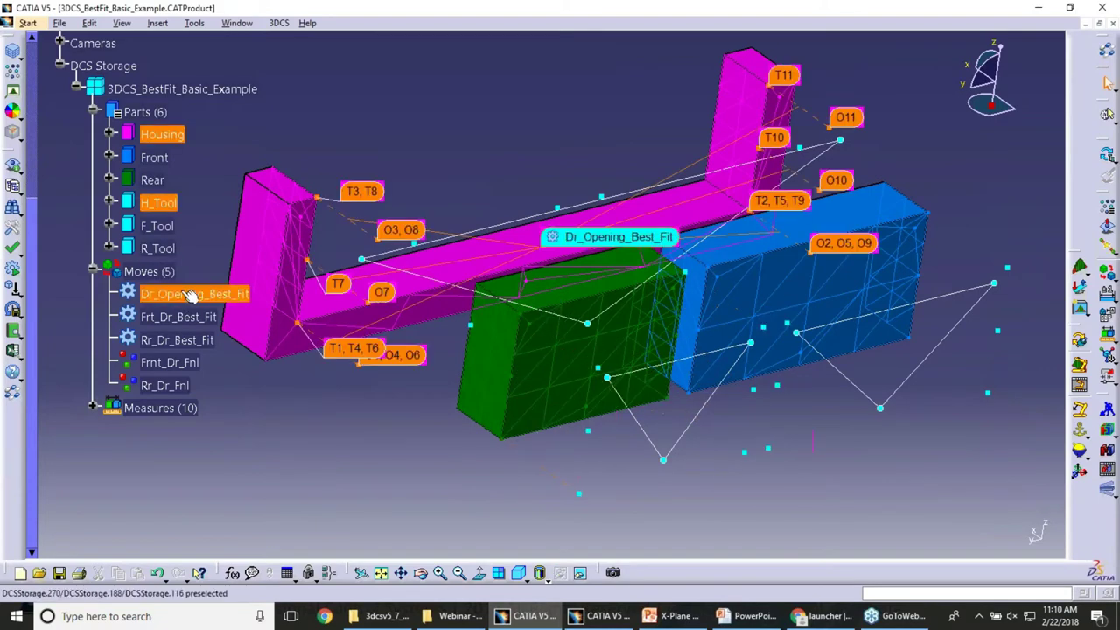
Step: Examine the object points, target points and directions of the Dr_Opening_Best_Fit move on the housing
middle_click_drag(363, 393, 463, 425)
middle_click_drag(271, 225, 585, 262)
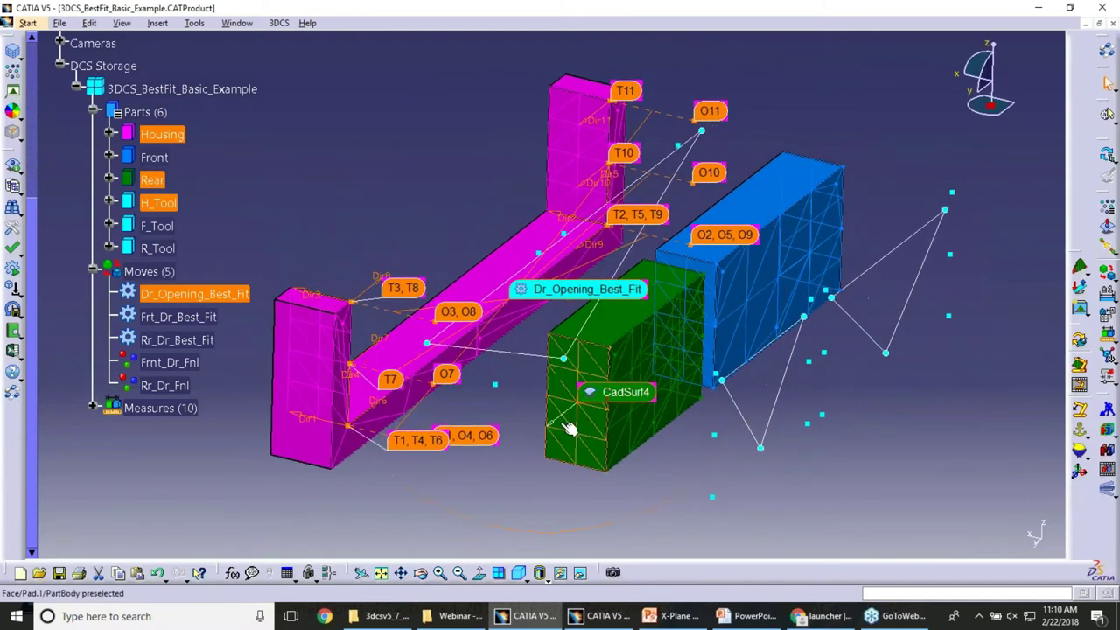
middle_click_drag(627, 383, 598, 442)
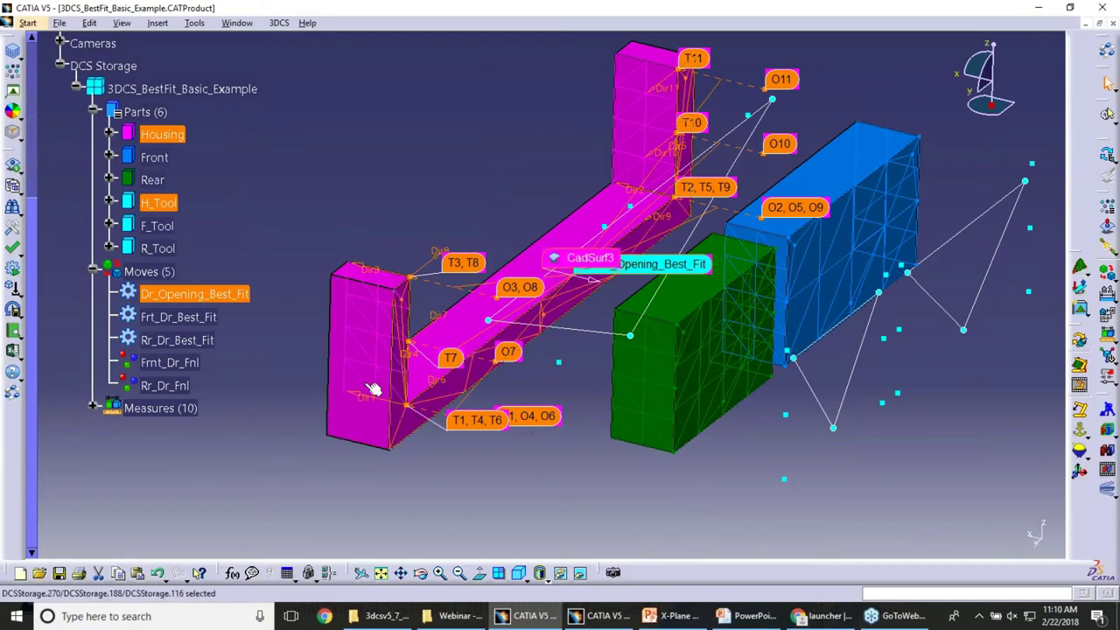
middle_click_drag(447, 398, 482, 455)
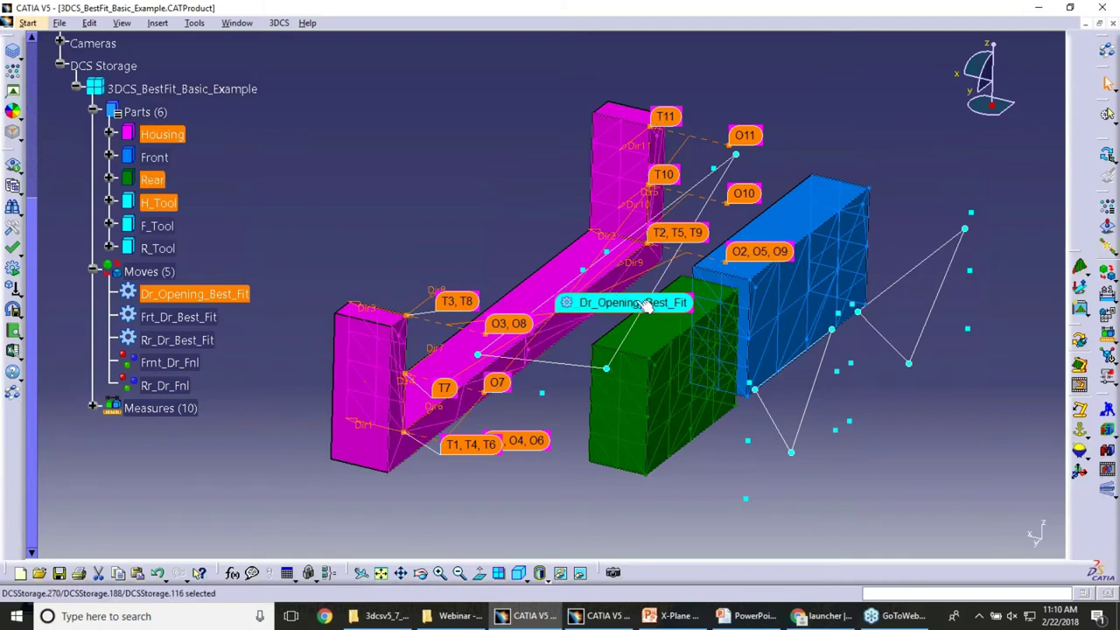
middle_click_drag(537, 295, 526, 318)
left_click(390, 321)
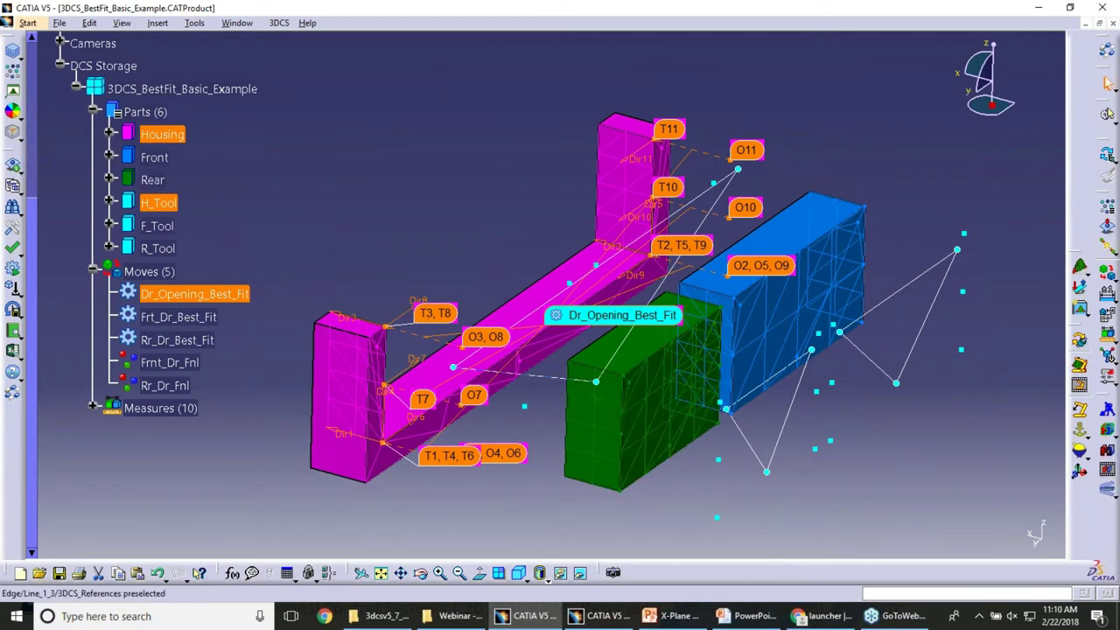
middle_click_drag(345, 294, 432, 318)
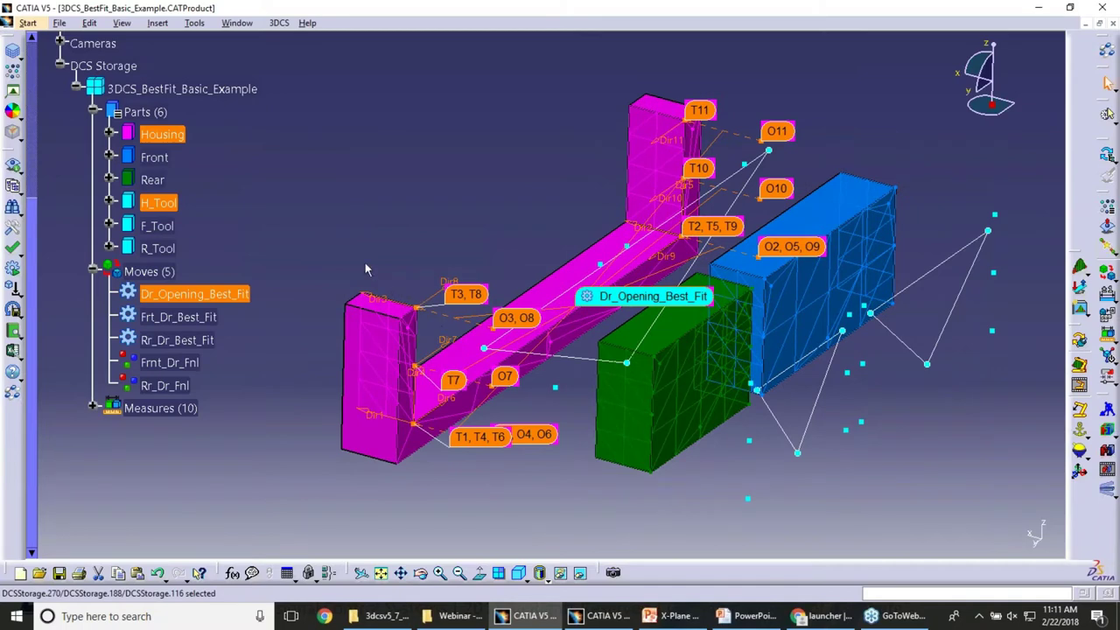
Step: Open the Dr_Opening_Best_Fit move definition and review its object features on H_Tool and target features on Housing
double_click(201, 295)
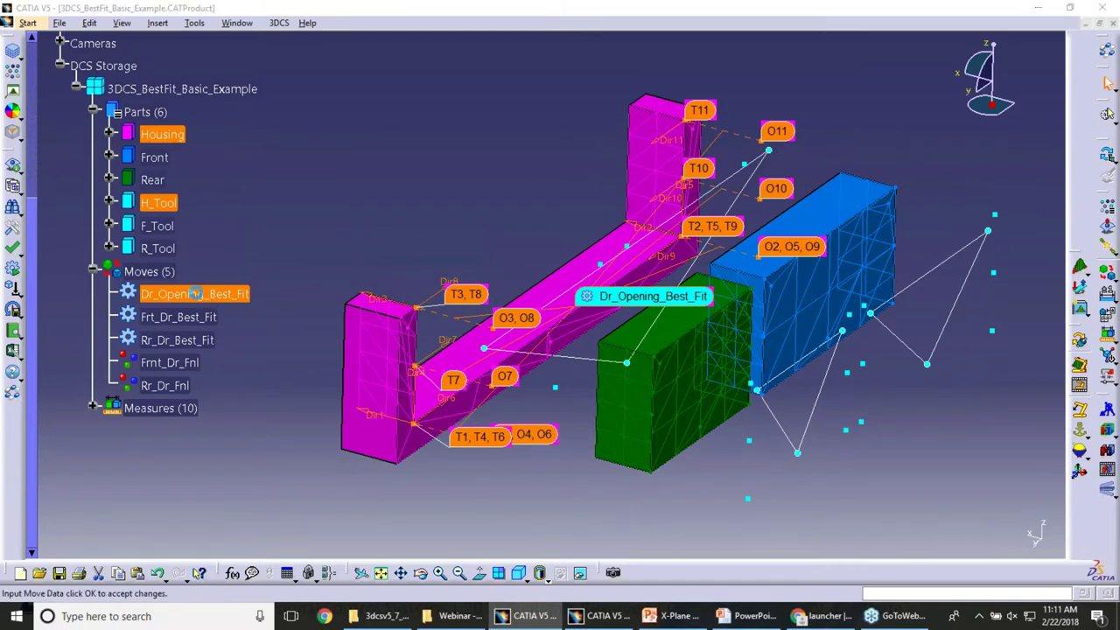
left_click_drag(462, 107, 748, 155)
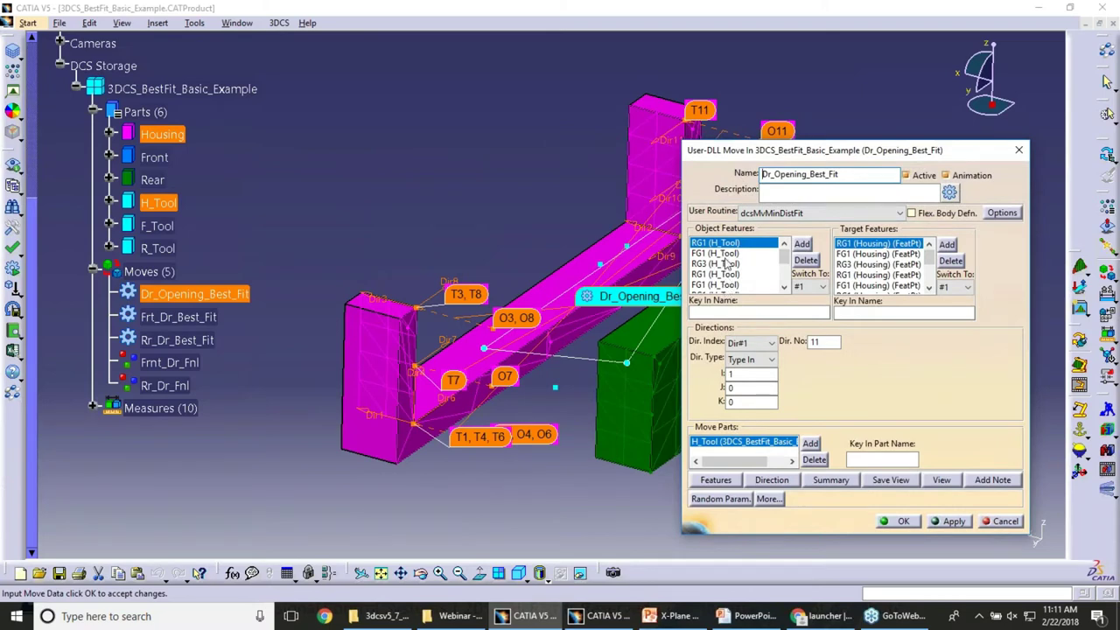
middle_click_drag(581, 247, 525, 152)
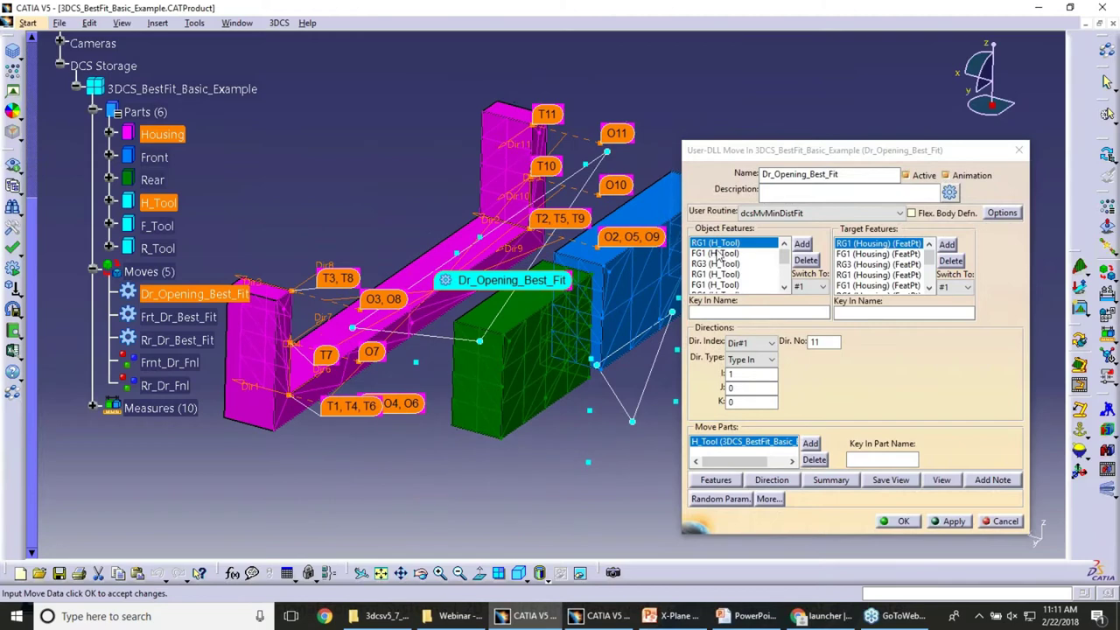
scroll(715, 256, "down", 1)
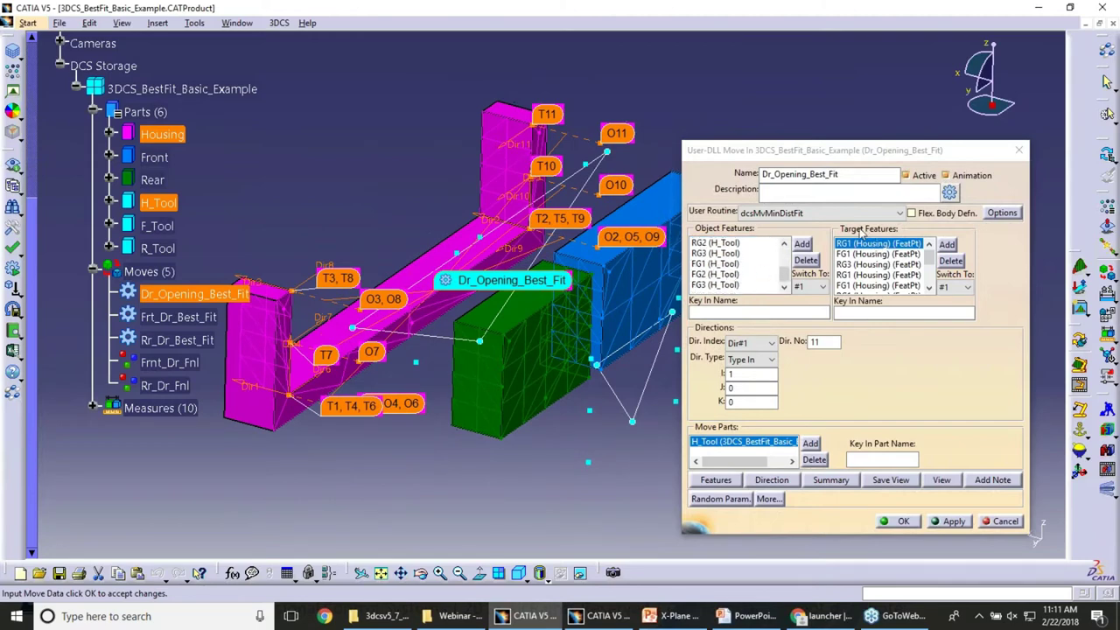
scroll(869, 255, "down", 1)
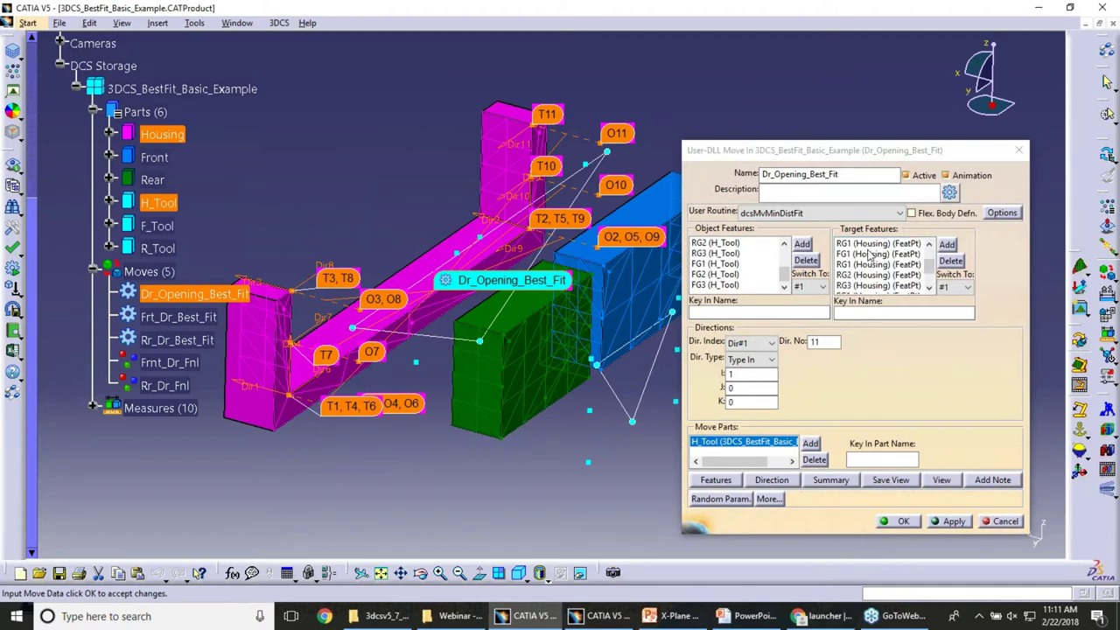
Step: Review the first object and target feature pairs of Dr_Opening_Best_Fit and the typed-in vector of direction Dir#1
scroll(863, 271, "up", 1)
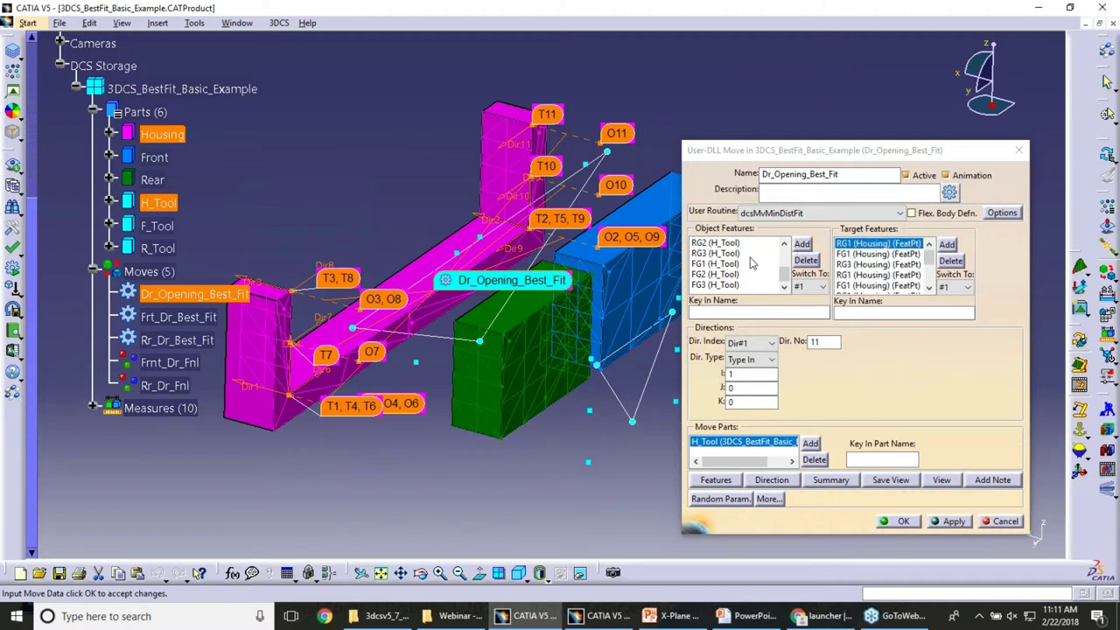
scroll(760, 255, "up", 1)
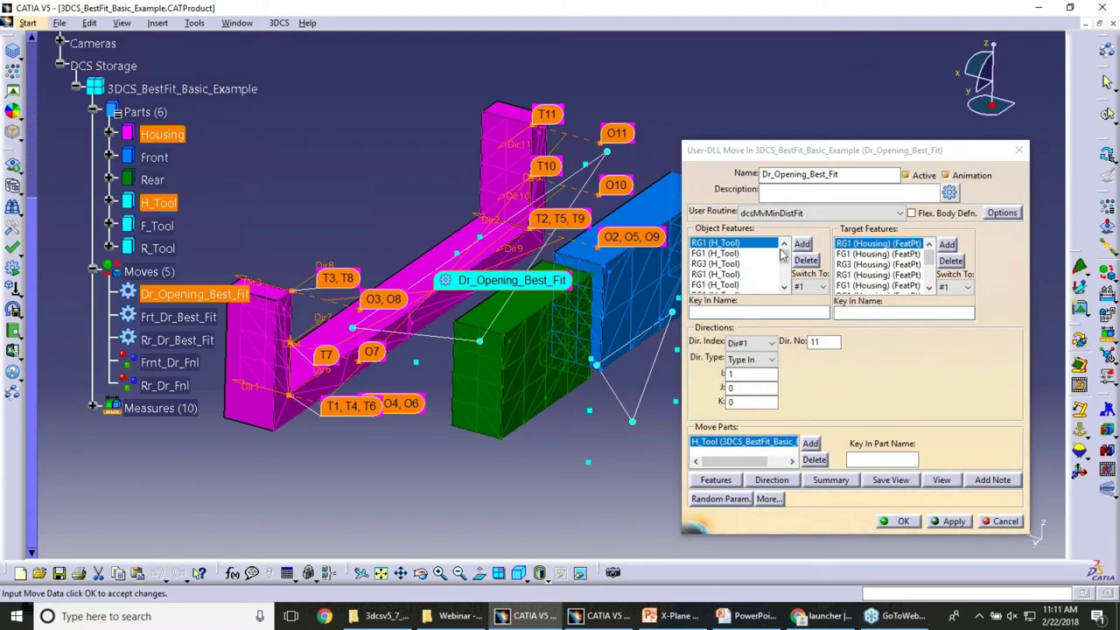
left_click(800, 373)
left_click(770, 344)
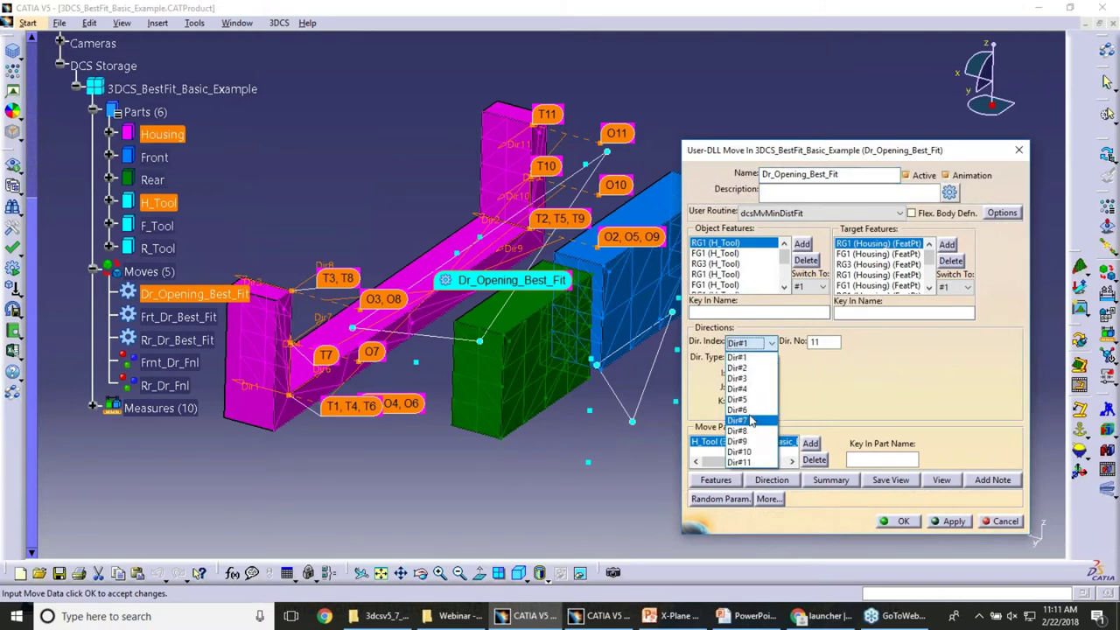
left_click(739, 357)
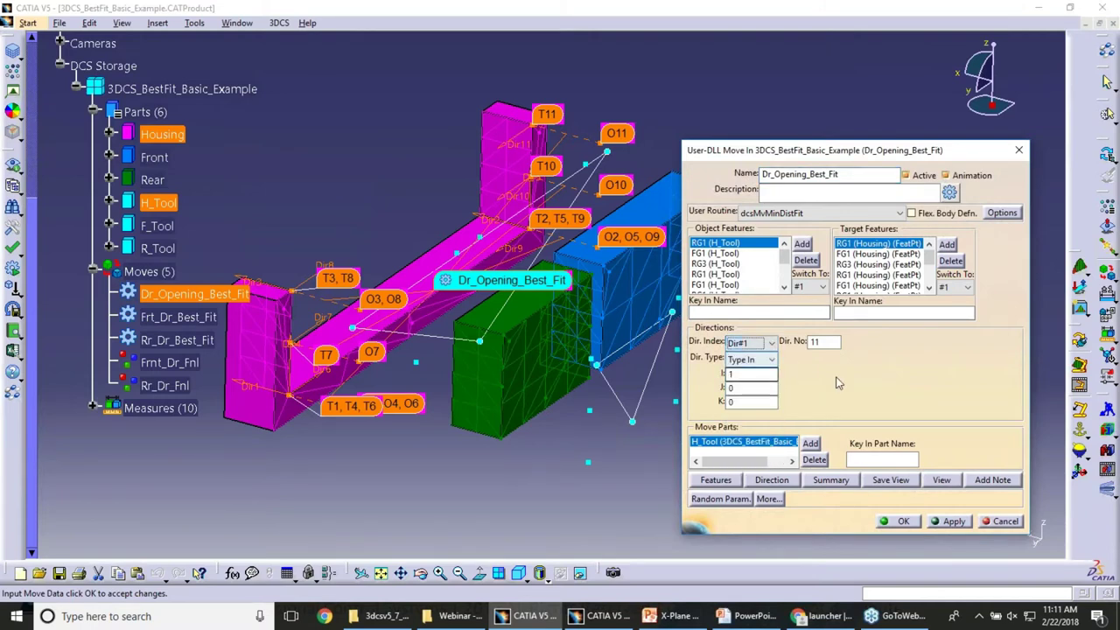
scroll(736, 274, "down", 1)
scroll(735, 272, "down", 1)
Step: Review direction Dir#6 and its AssocDir direction type, then accept the Dr_Opening_Best_Fit move definition
left_click(750, 343)
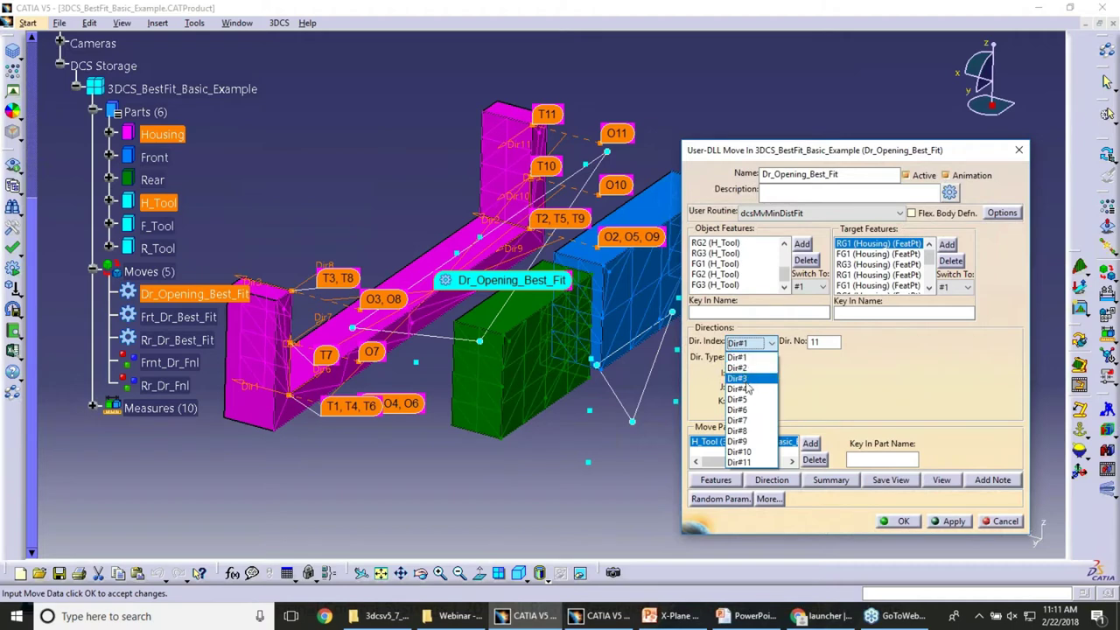
left_click(749, 410)
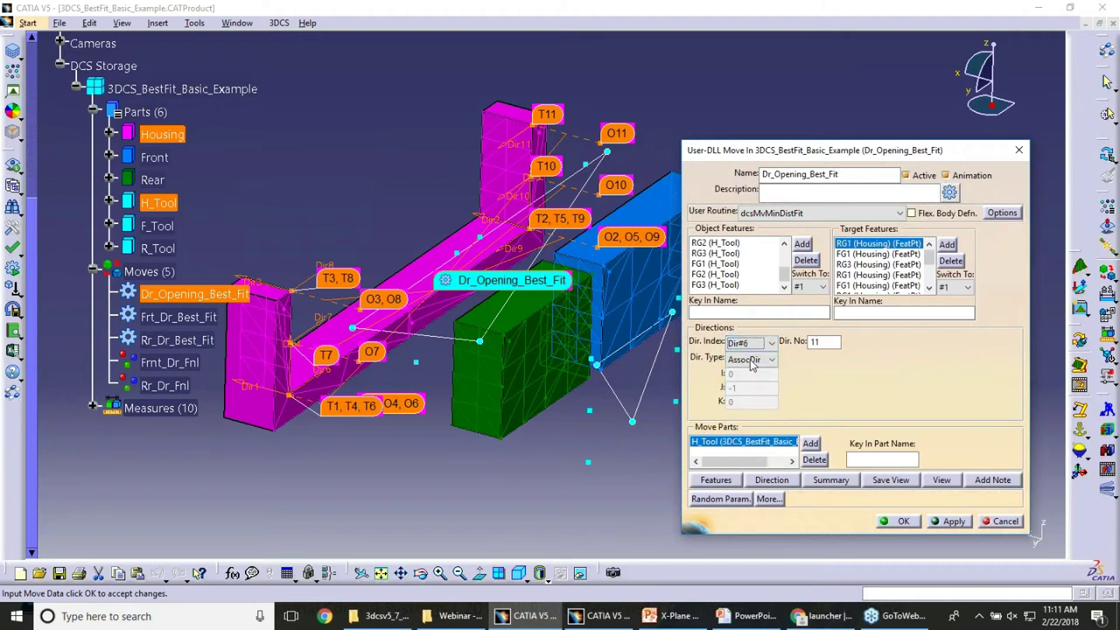
left_click(752, 361)
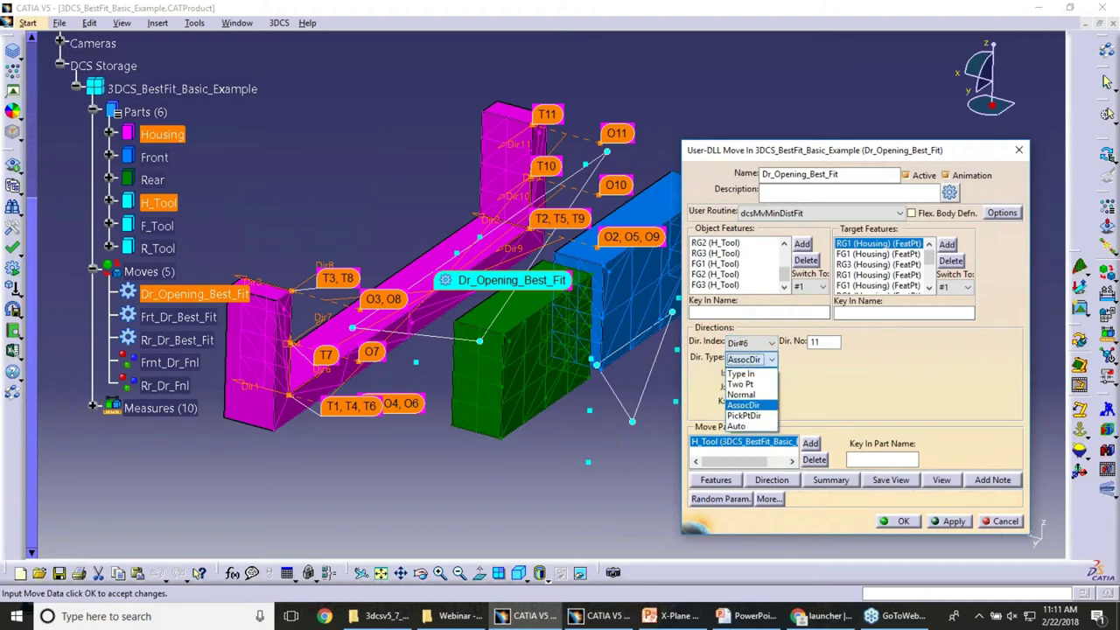
left_click(746, 405)
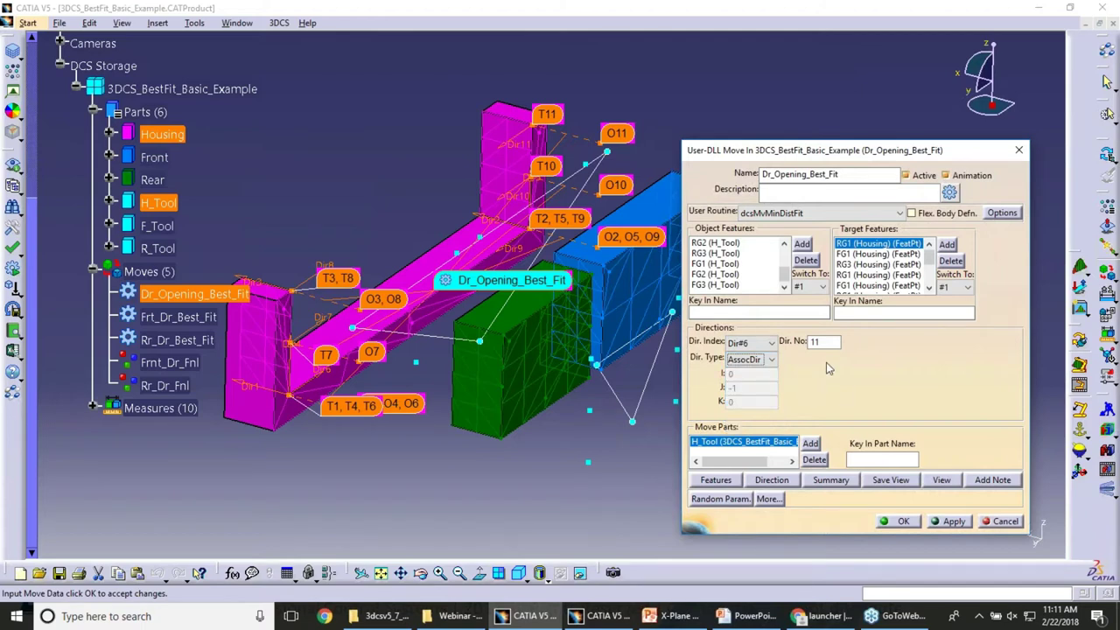
scroll(768, 260, "up", 3)
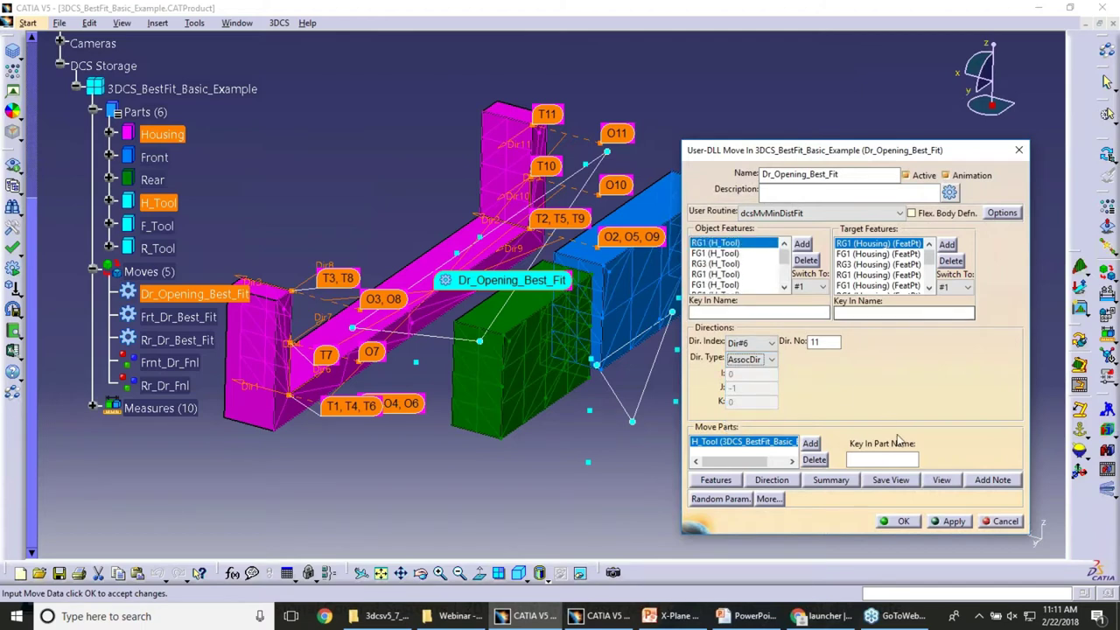
middle_click_drag(521, 376, 558, 361)
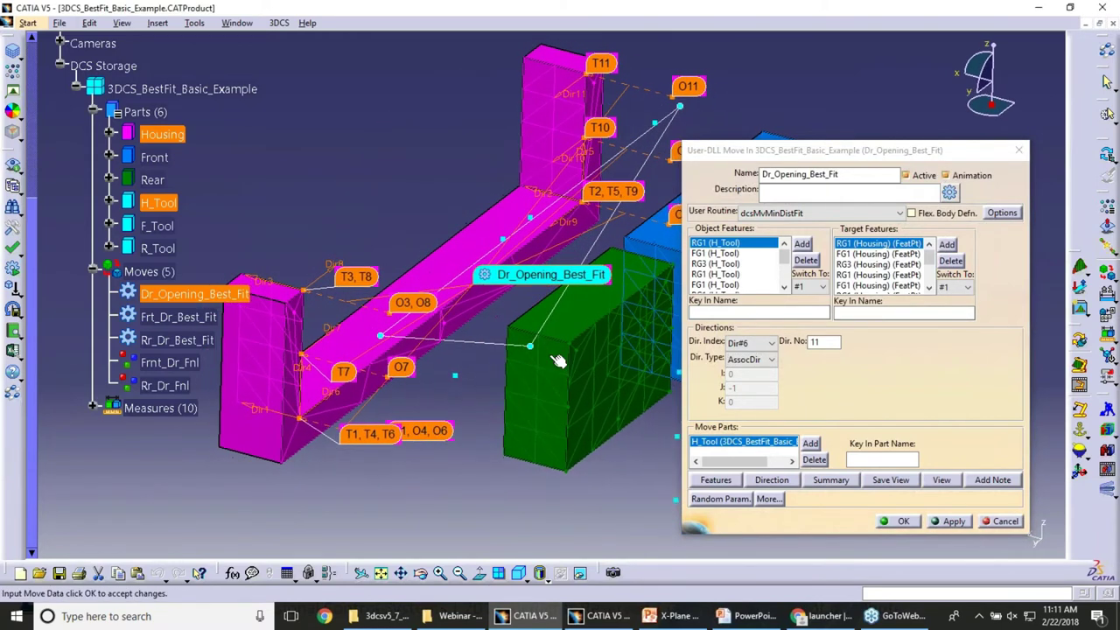
left_click(900, 522)
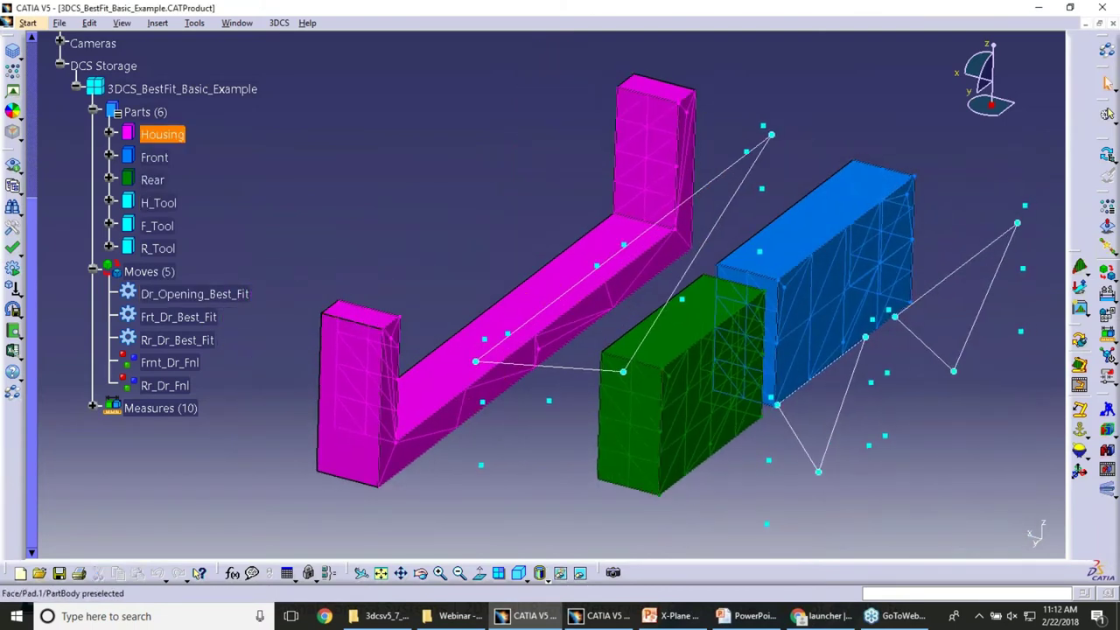
Step: Expand the Housing part and review the definition of its Profile tolerance
left_click(109, 134)
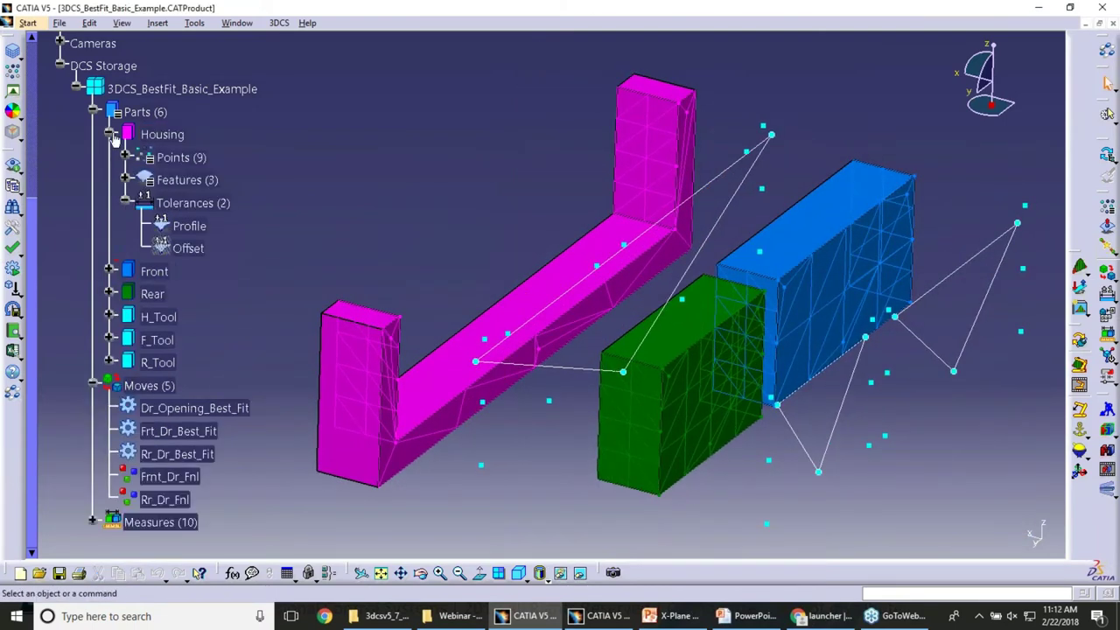
left_click(189, 226)
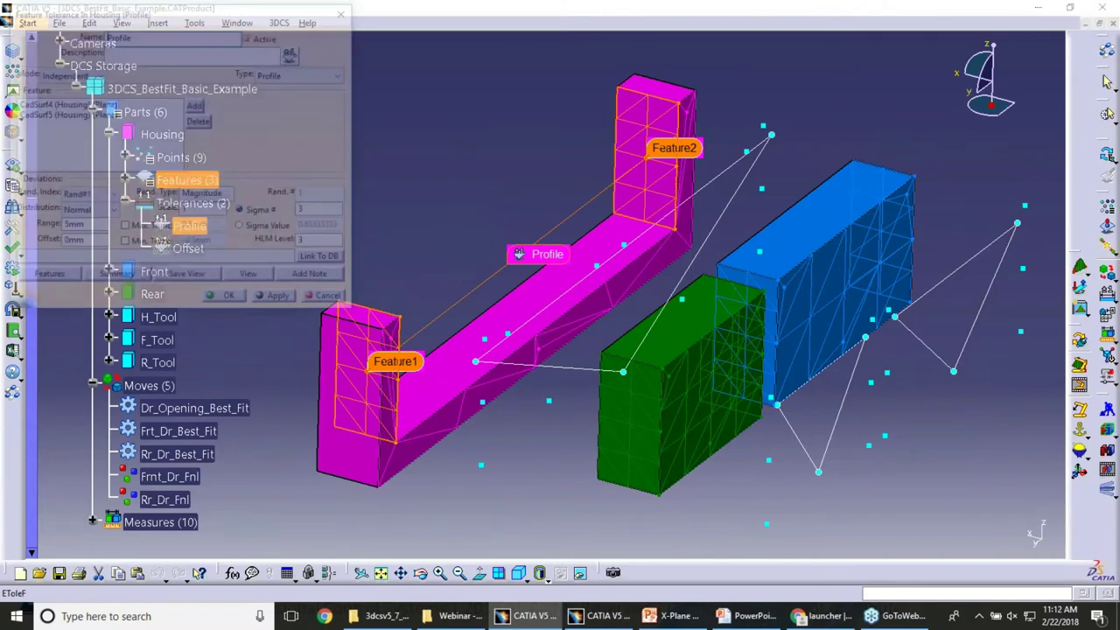
left_click_drag(163, 12, 212, 101)
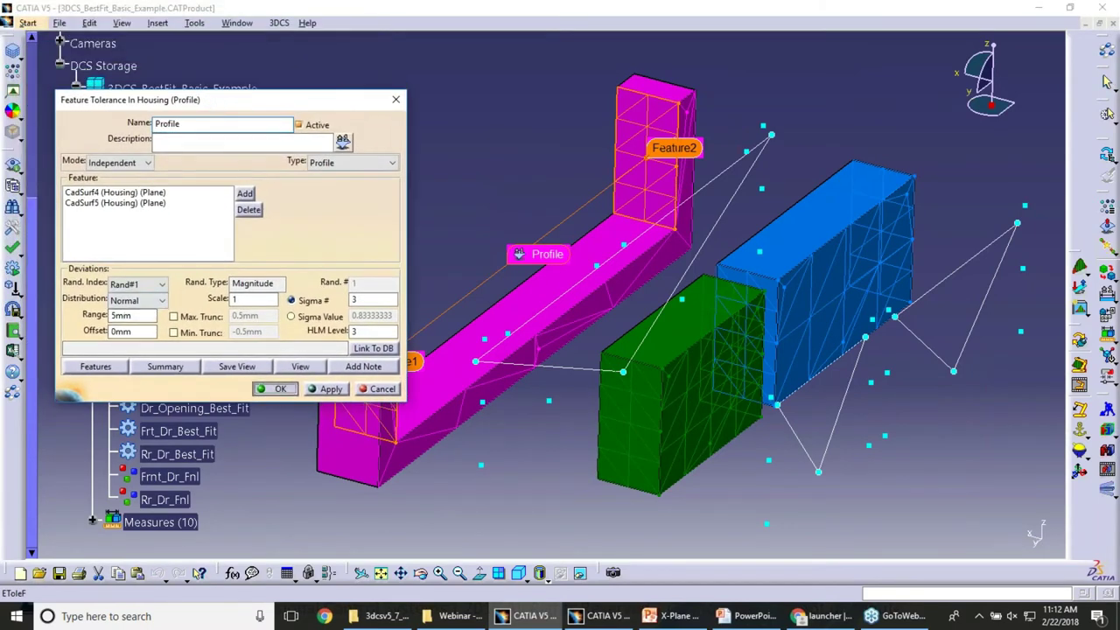
left_click(278, 389)
Step: Animate the assembly forward by one move to run Dr_Opening_Best_Fit, then close the animation
middle_click_drag(501, 411, 557, 386)
left_click(1106, 469)
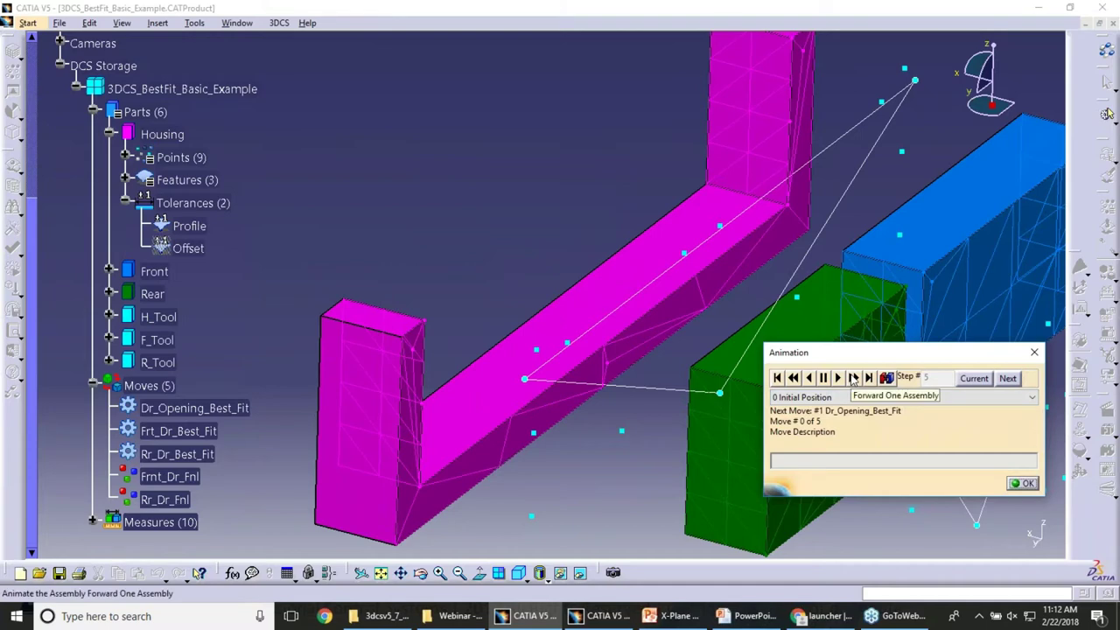
left_click(853, 378)
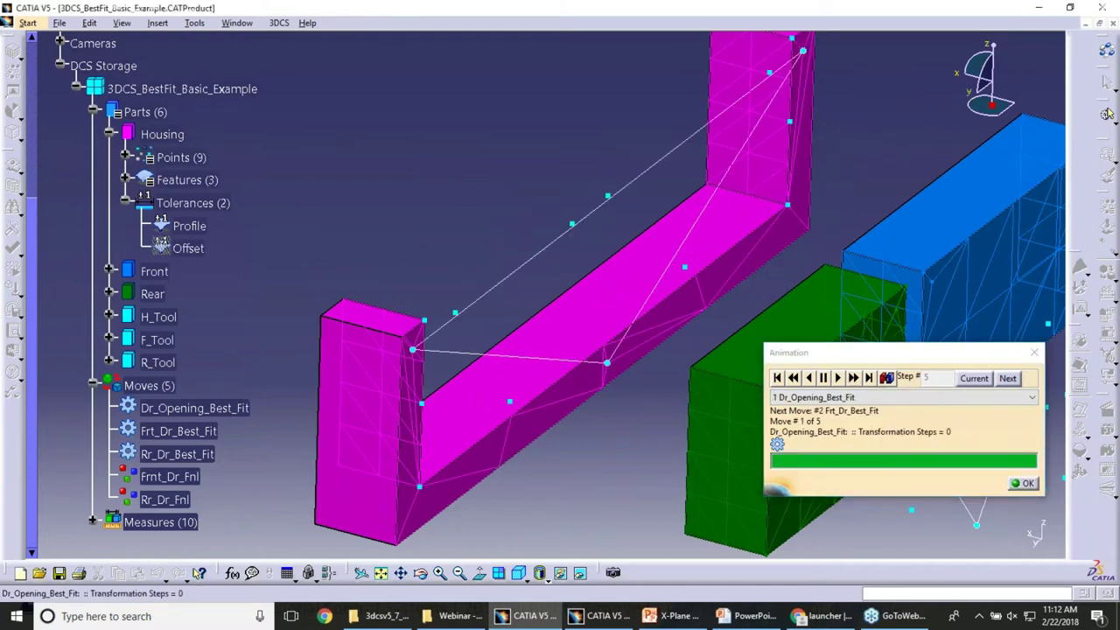
middle_click_drag(559, 324, 506, 380)
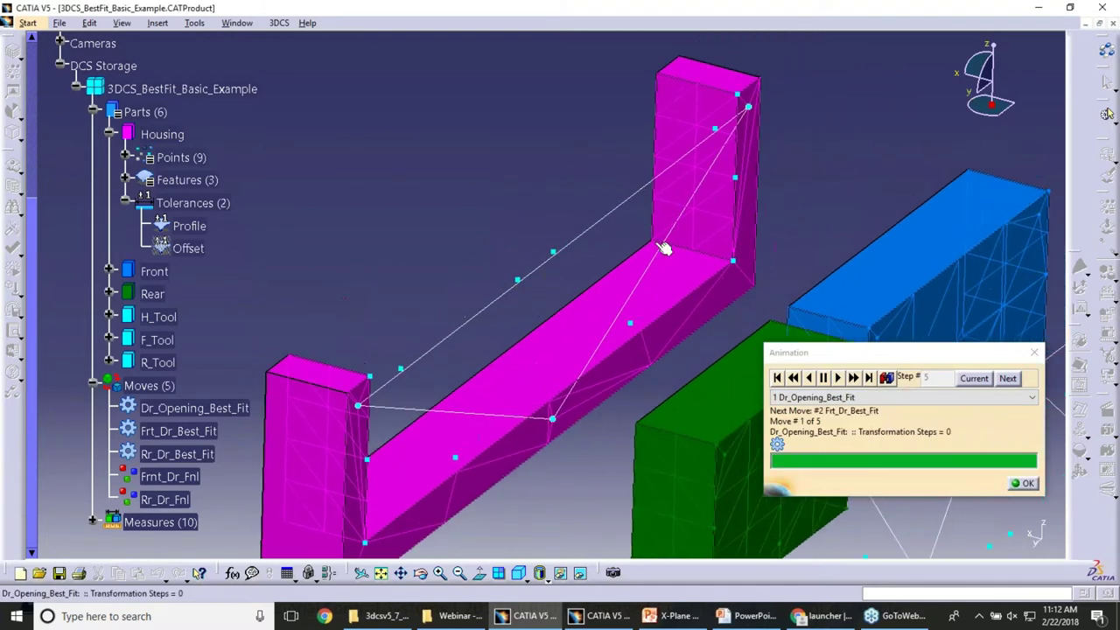
left_click(1026, 484)
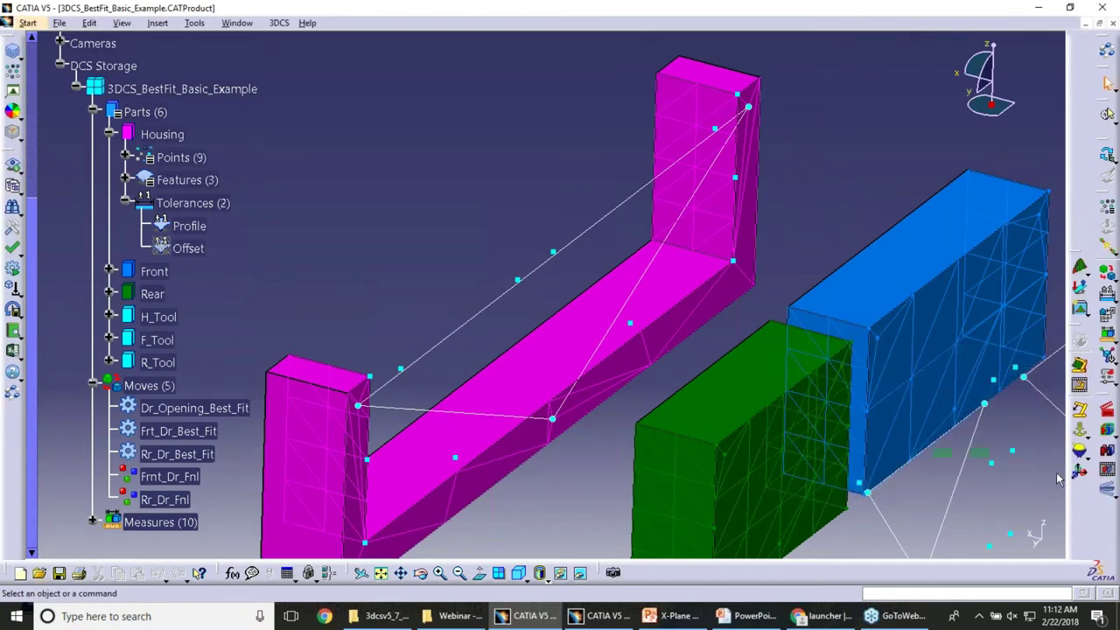
Step: Run the deviation animation, examine the H_Tool points at the housing's upper corner with the delay set to 360, and close it
left_click(1107, 495)
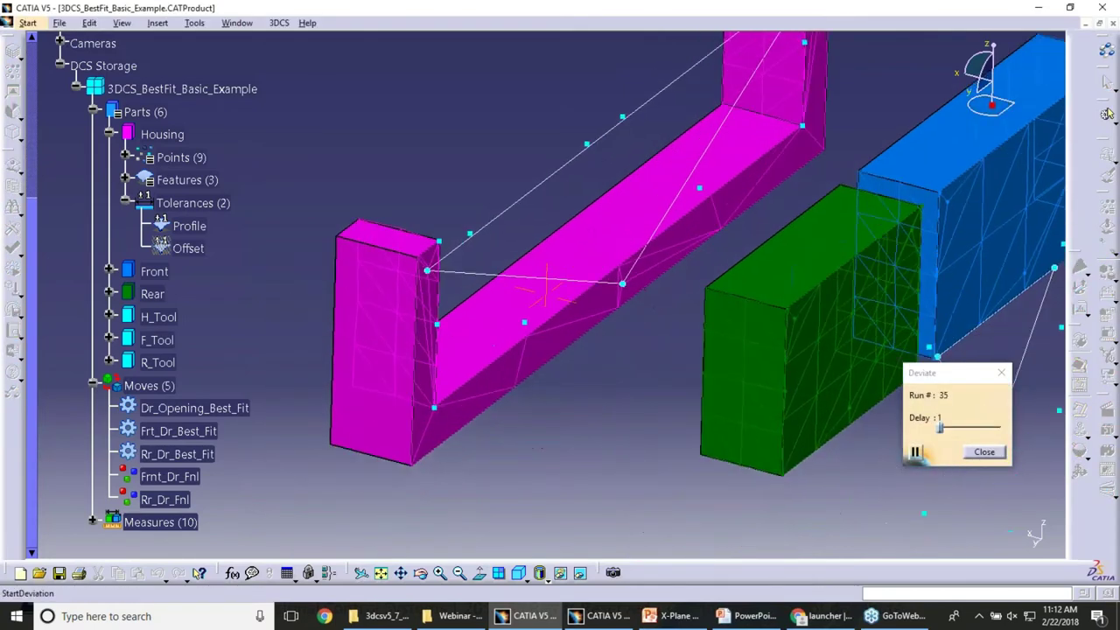
middle_click_drag(718, 319, 769, 276)
middle_click_drag(460, 296, 587, 262)
middle_click_drag(636, 306, 577, 235)
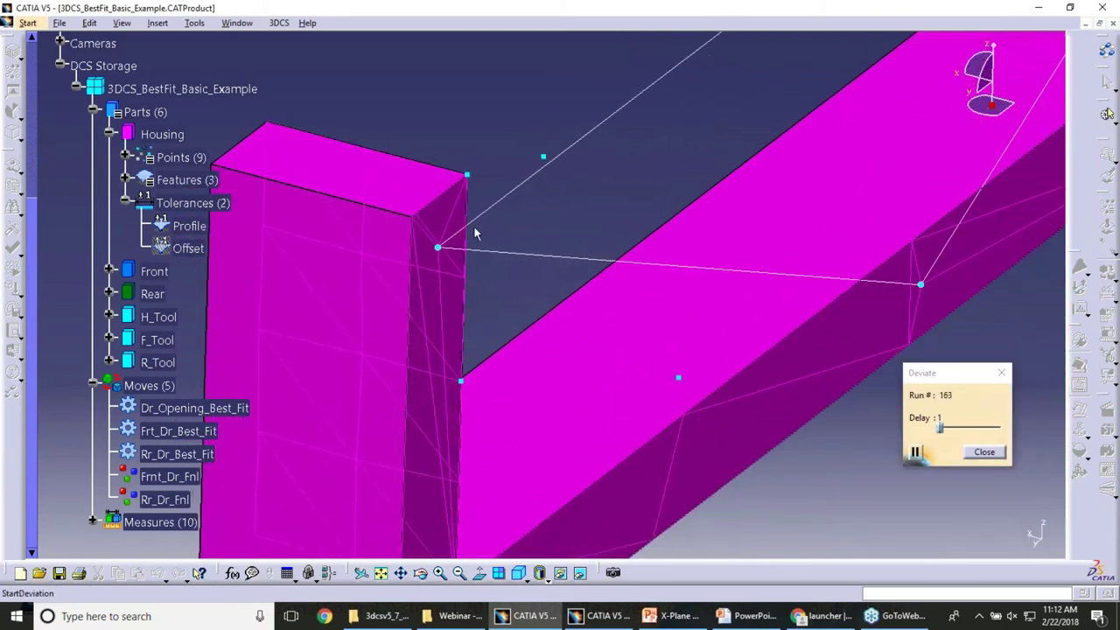
middle_click_drag(525, 302, 524, 225)
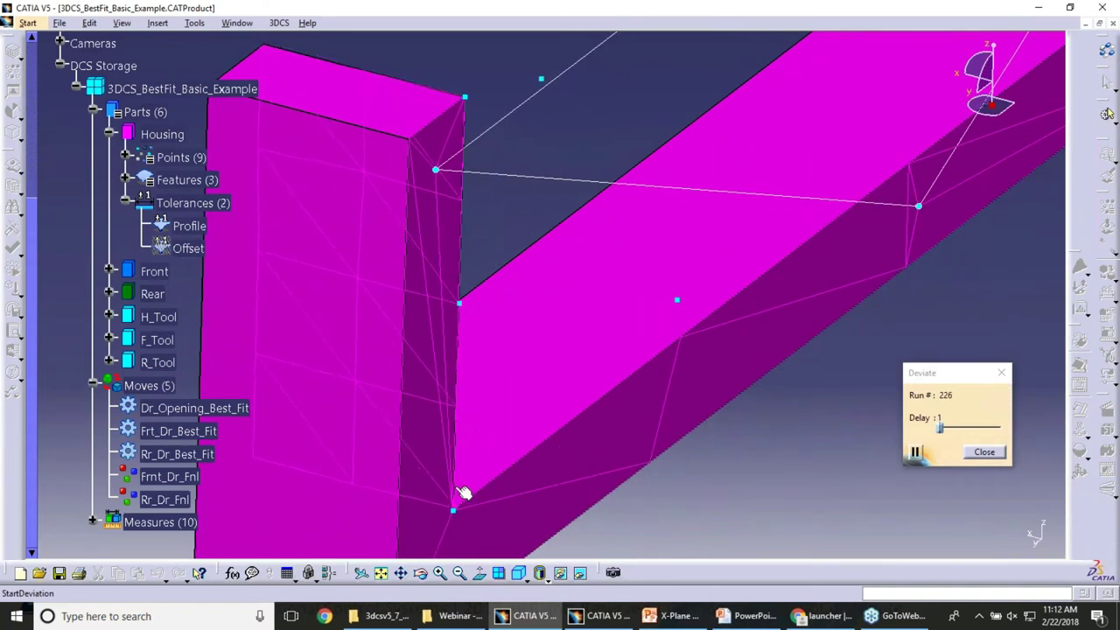
middle_click_drag(405, 242, 402, 319)
mouse_move(469, 173)
middle_mouse_down()
mouse_move(476, 212)
mouse_move(474, 156)
middle_mouse_up()
middle_click_drag(474, 156, 605, 256)
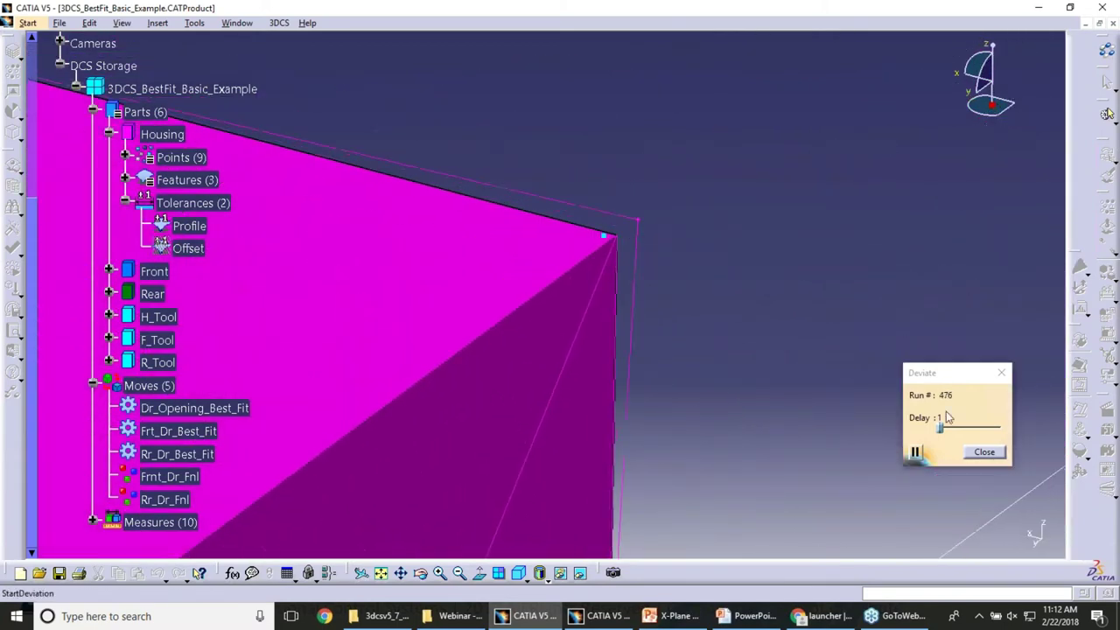
left_click_drag(940, 429, 951, 429)
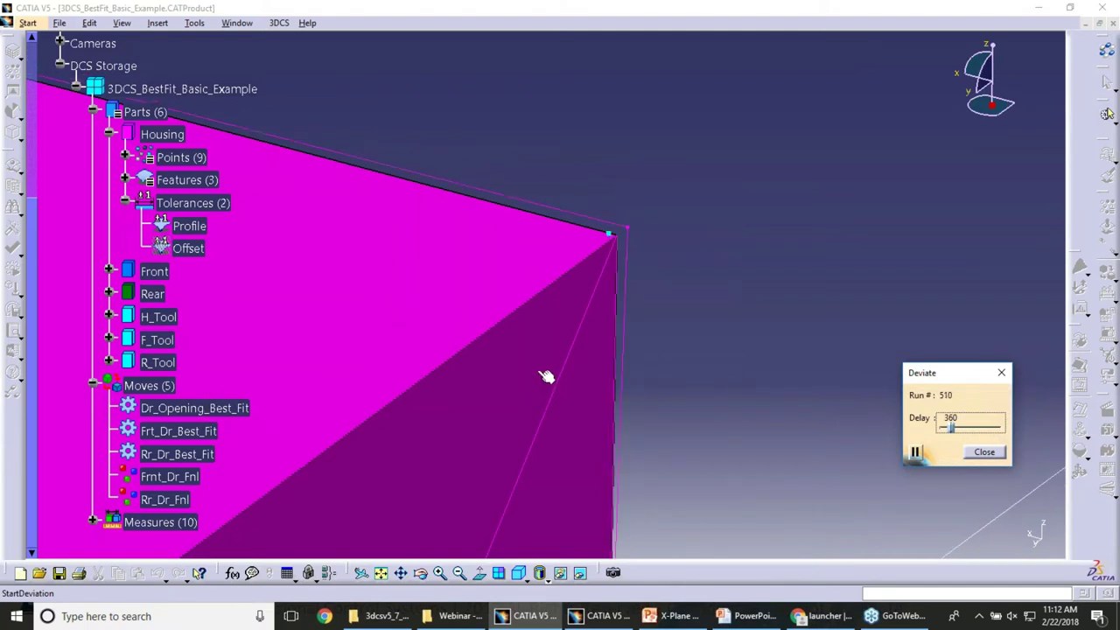
left_click(984, 454)
Step: Reopen the Dr_Opening_Best_Fit move definition and display its directions on the model
middle_click_drag(752, 306, 749, 455)
left_click(226, 410)
middle_click_drag(617, 347, 614, 430)
double_click(206, 409)
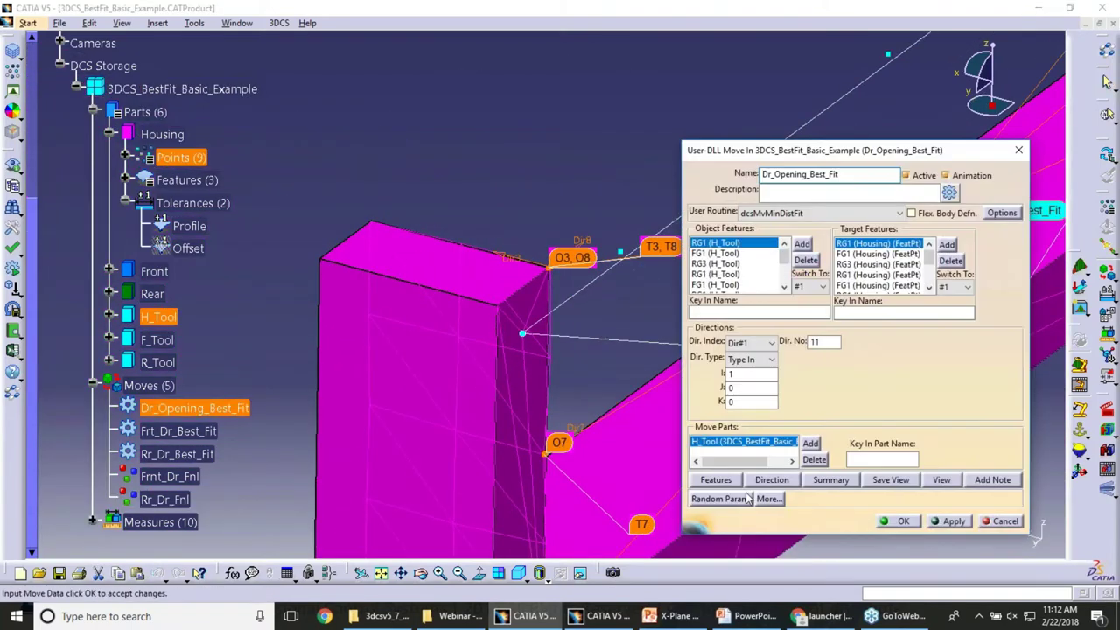
left_click(765, 480)
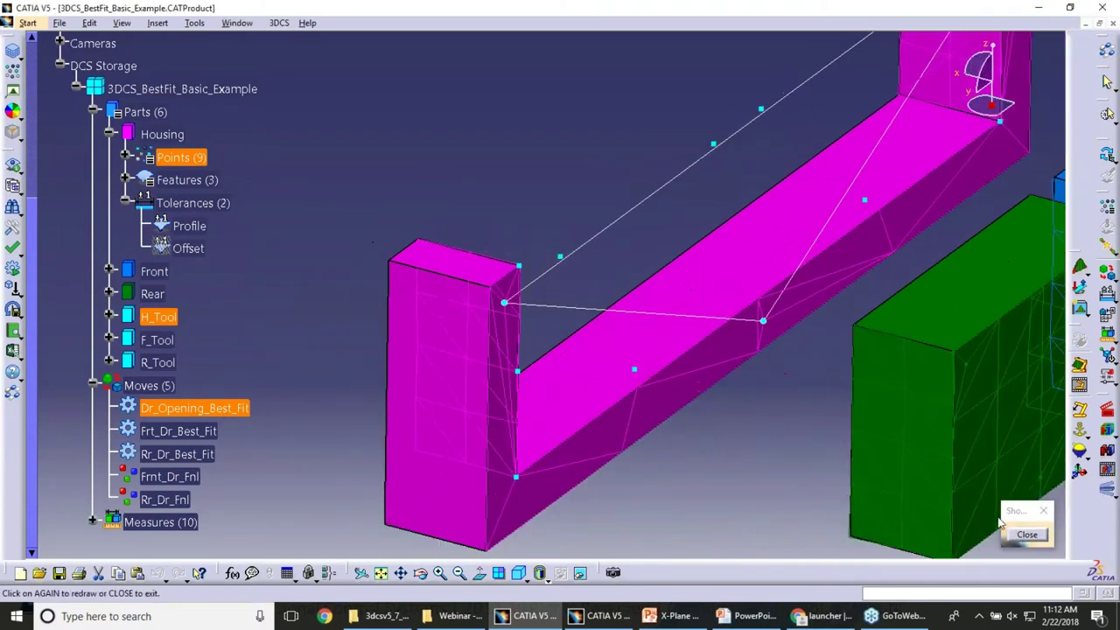
left_click(1020, 535)
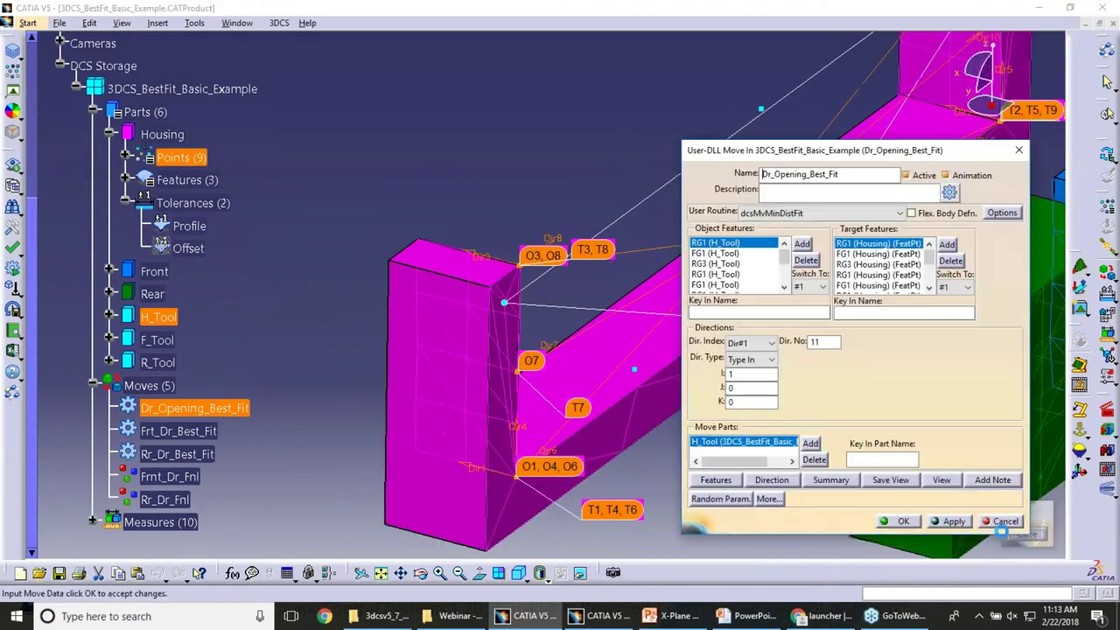
left_click(759, 482)
left_click(1018, 531)
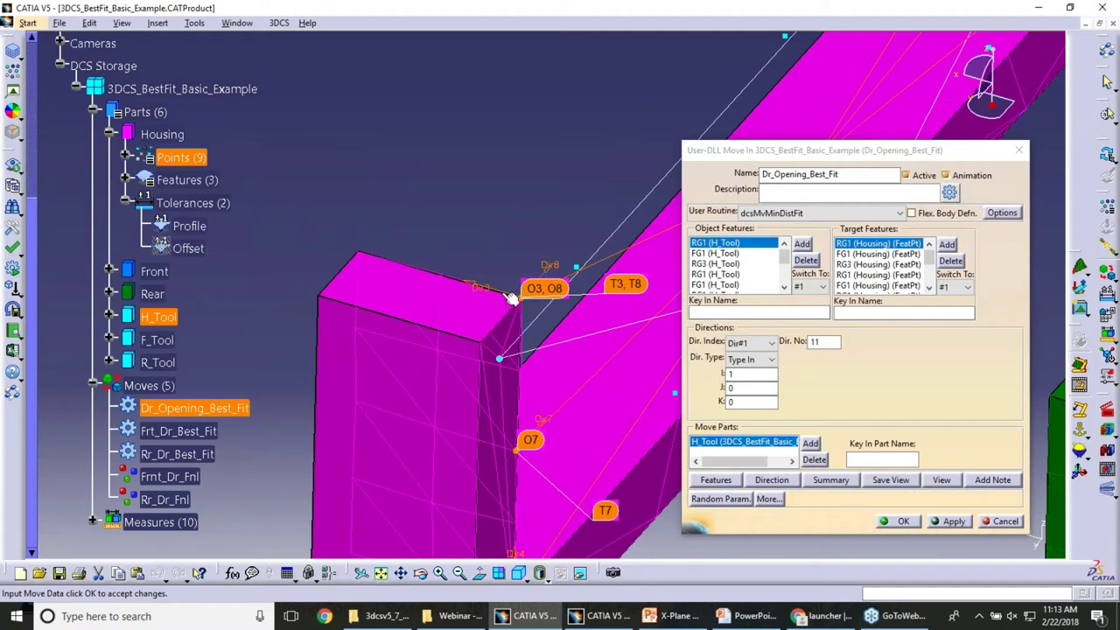
Step: Examine the object and target points at the housing's upper corner, then accept the Dr_Opening_Best_Fit definition
middle_click_drag(510, 298, 342, 341)
left_click(477, 269)
left_click(342, 341)
middle_click_drag(342, 342, 342, 376)
left_click(901, 518)
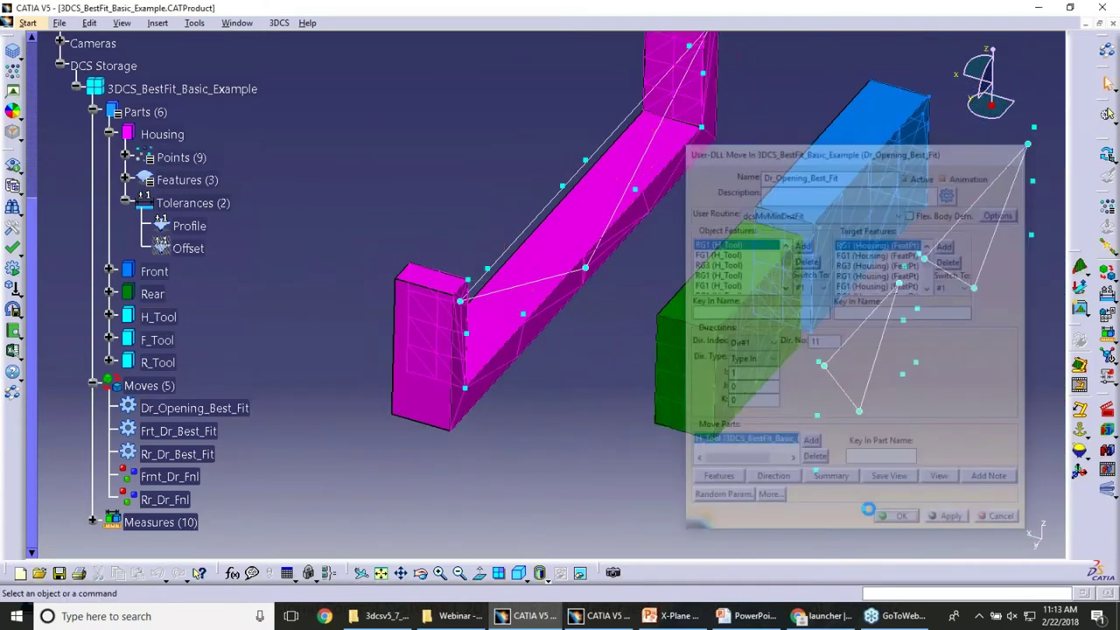
Step: Show the object and target points of the Frnt_Dr_Fnl and Rr_Dr_Fnl moves on the model
middle_click_drag(883, 433, 681, 452)
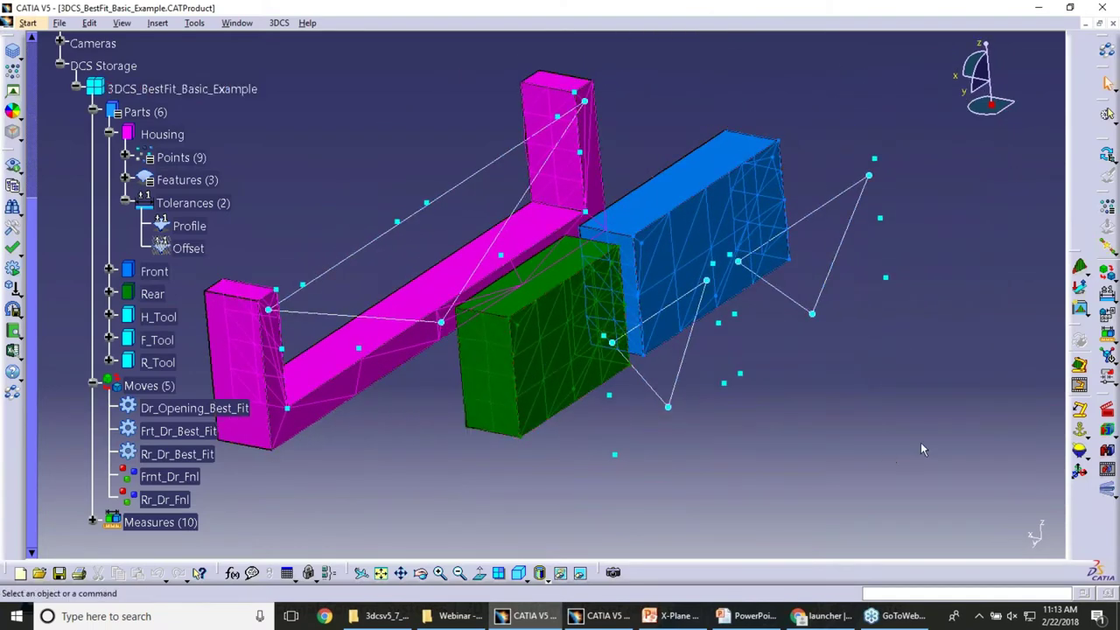
middle_click_drag(873, 422, 817, 337)
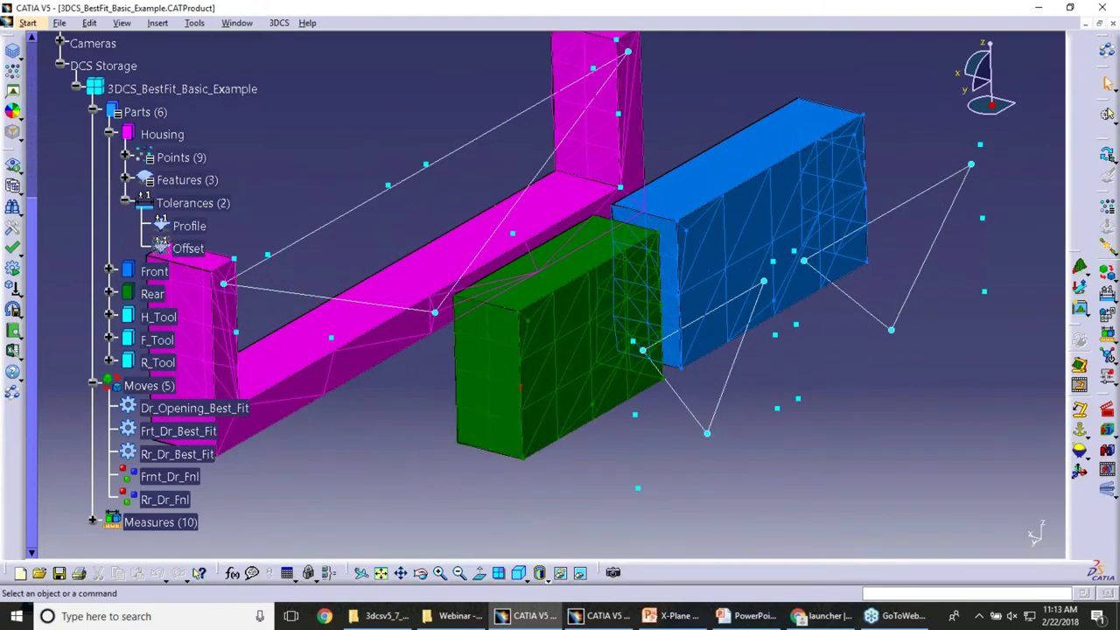
left_click(173, 477)
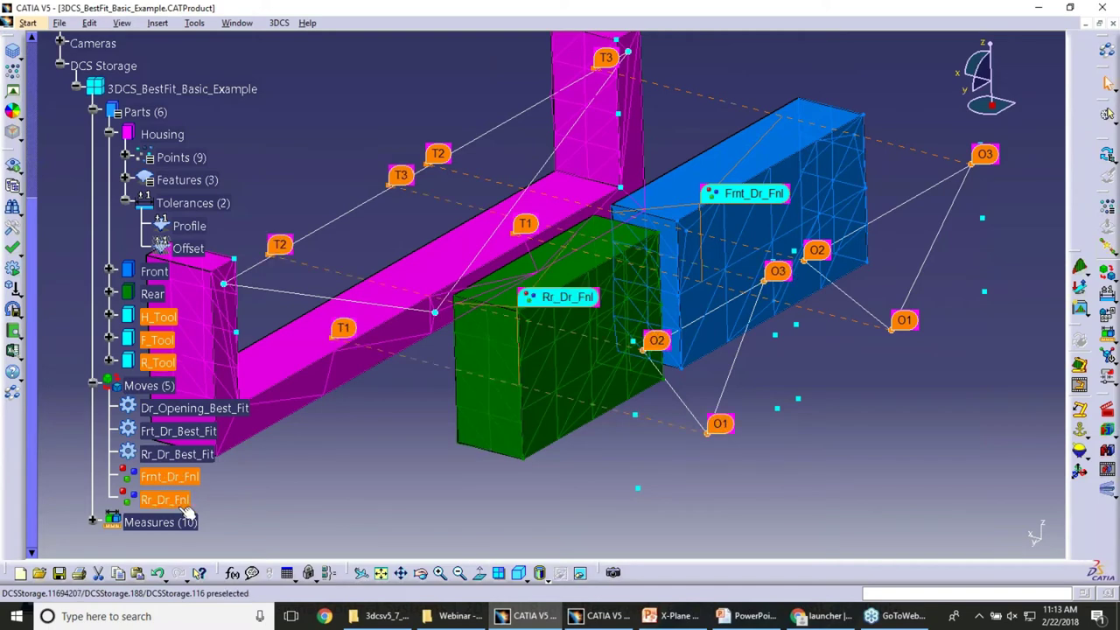
left_click(181, 504)
mouse_move(398, 454)
middle_mouse_down()
mouse_move(400, 437)
mouse_move(402, 455)
middle_mouse_up()
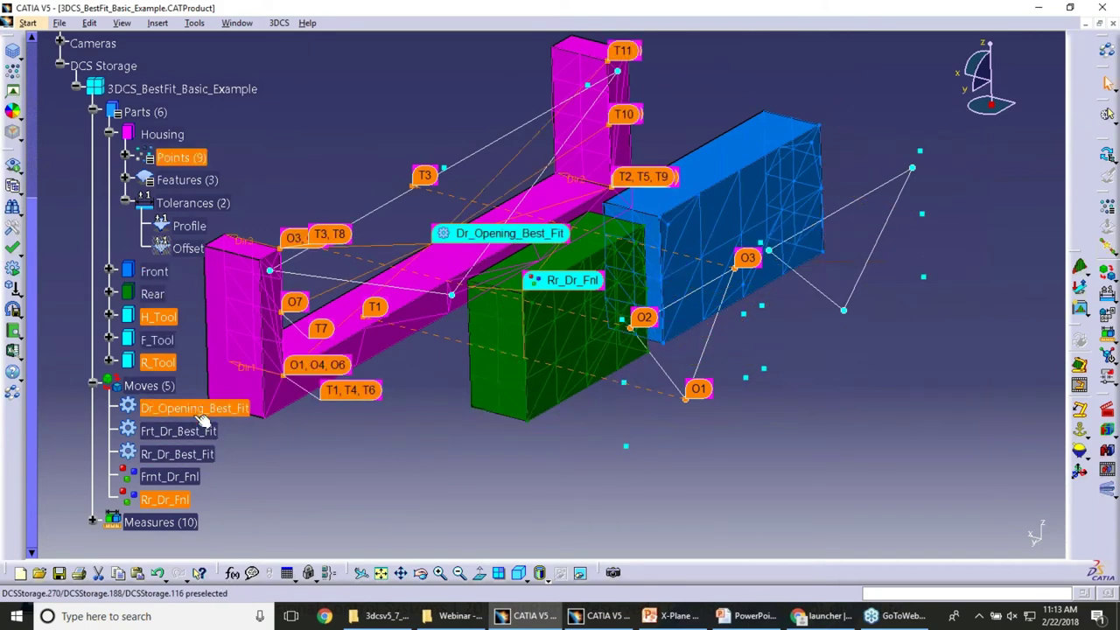
Step: Show the points and directions of the Frt_Dr_Best_Fit move on the model and open its definition
left_click(179, 431)
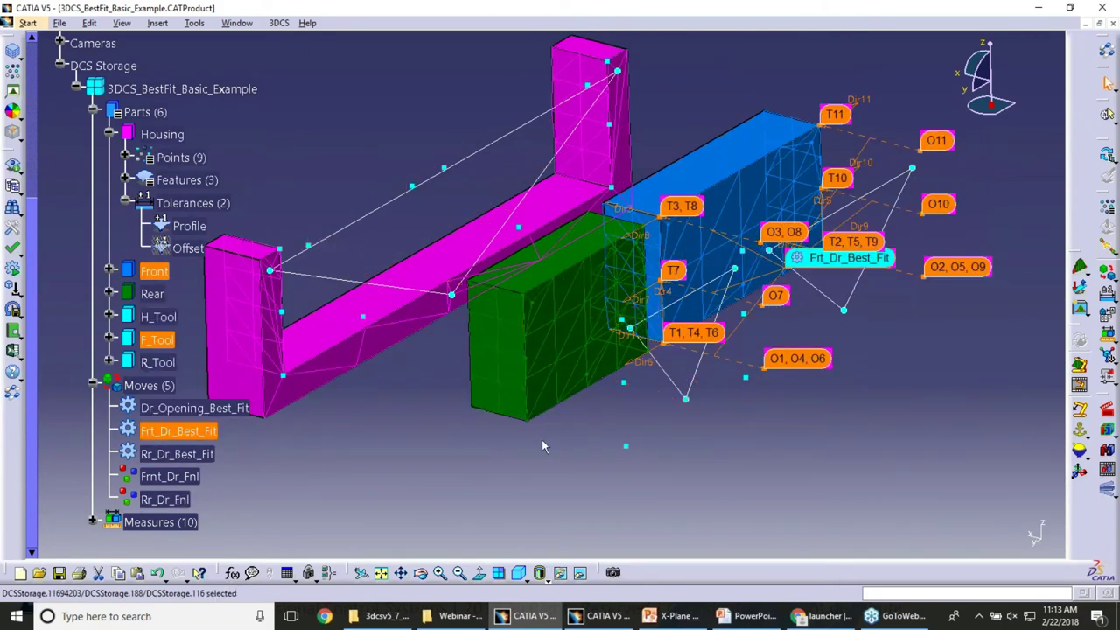
middle_click_drag(542, 446, 464, 462)
double_click(179, 432)
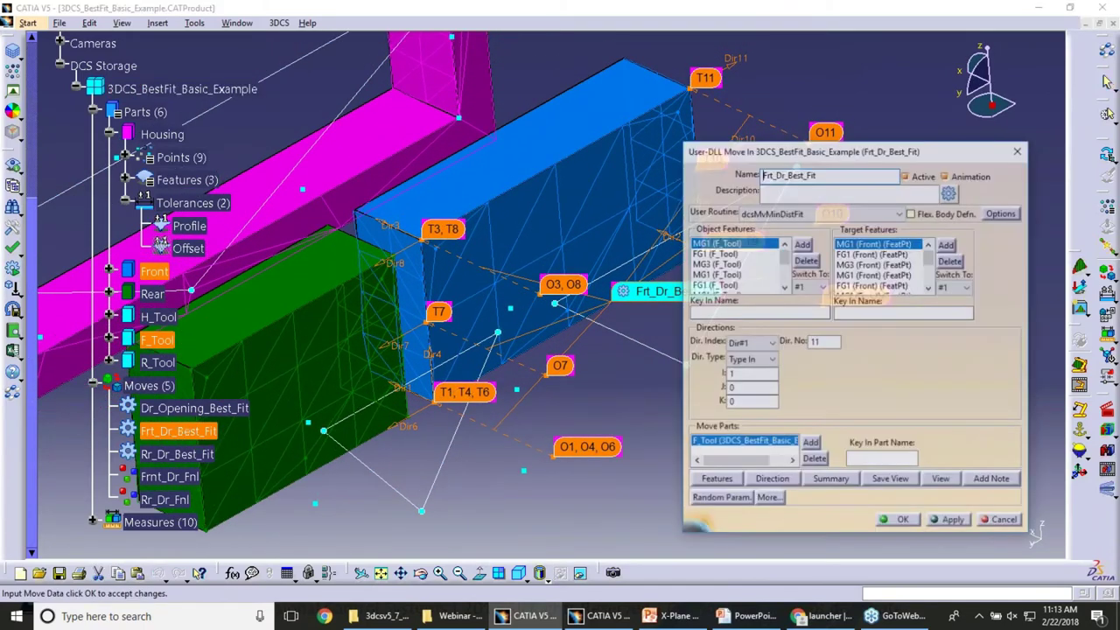
Step: Examine the Frt_Dr_Best_Fit object features and their point pairs around the Front block, then accept the definition
middle_click_drag(518, 304, 381, 336)
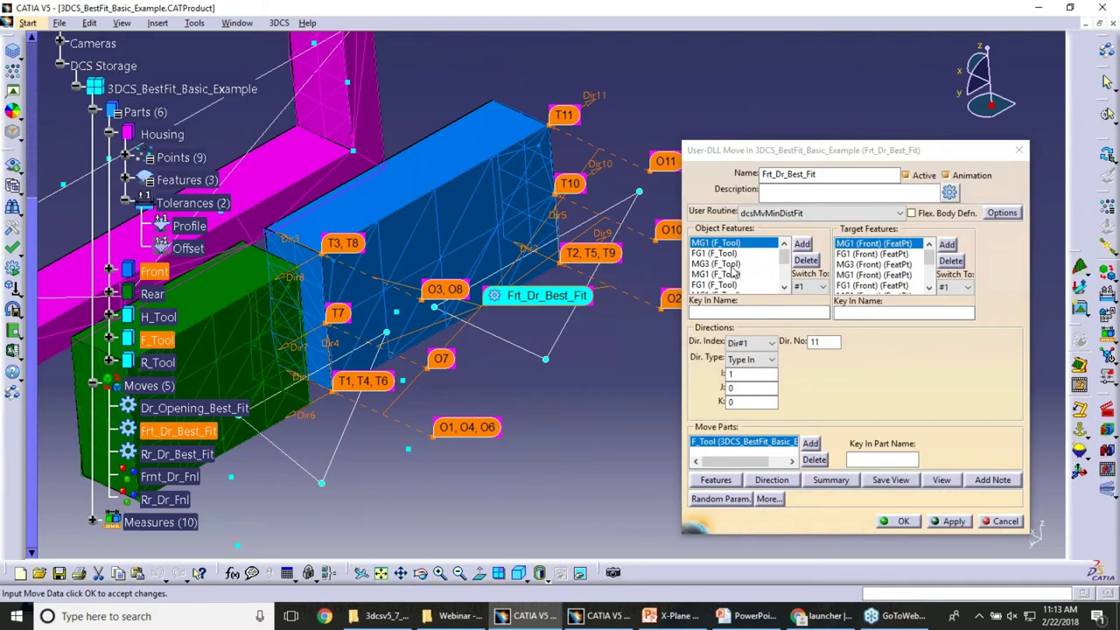
scroll(724, 287, "down", 2)
scroll(726, 274, "up", 1)
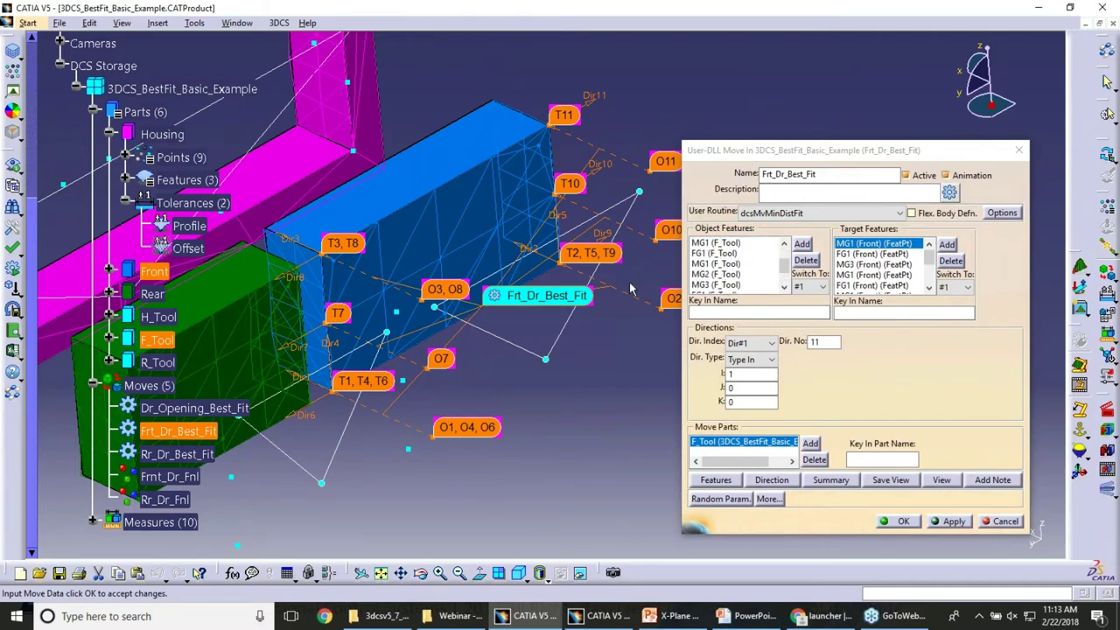
middle_click_drag(534, 315, 516, 339)
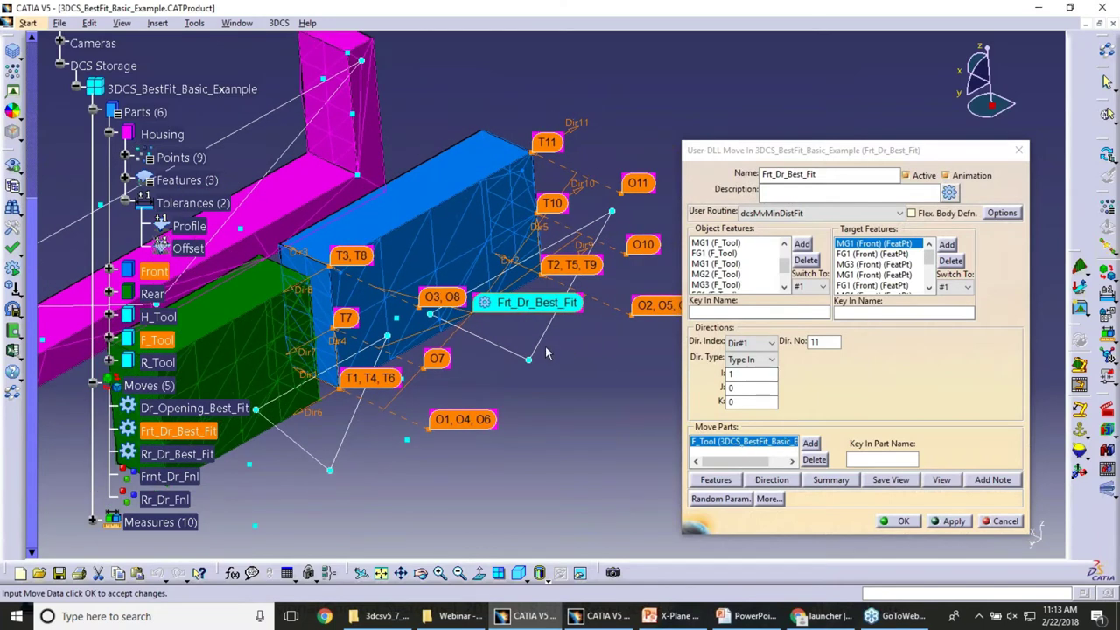
middle_click_drag(562, 354, 454, 369)
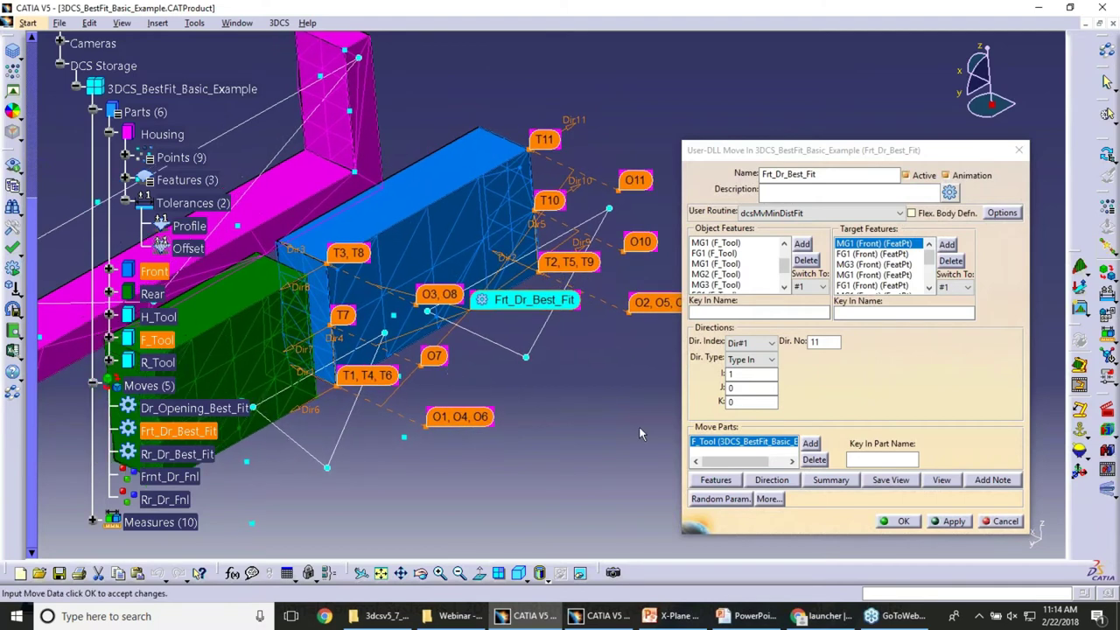
left_click(899, 521)
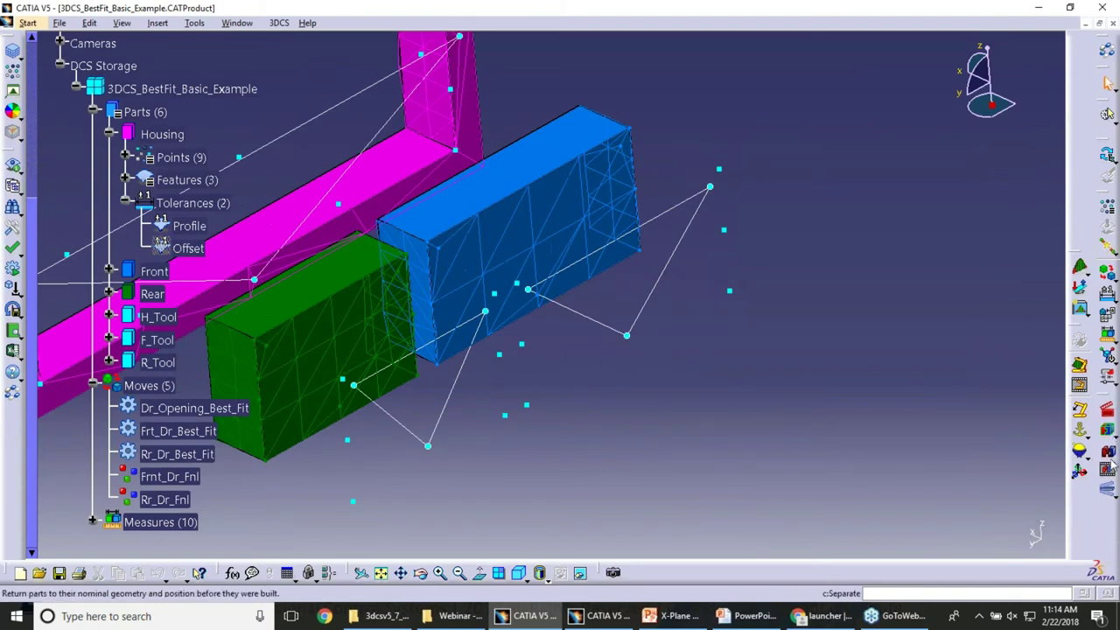
Step: Animate the best-fit moves up to Rr_Dr_Best_Fit, examine the tool points on the door blocks, and close the animation
left_click(1109, 461)
left_click(853, 378)
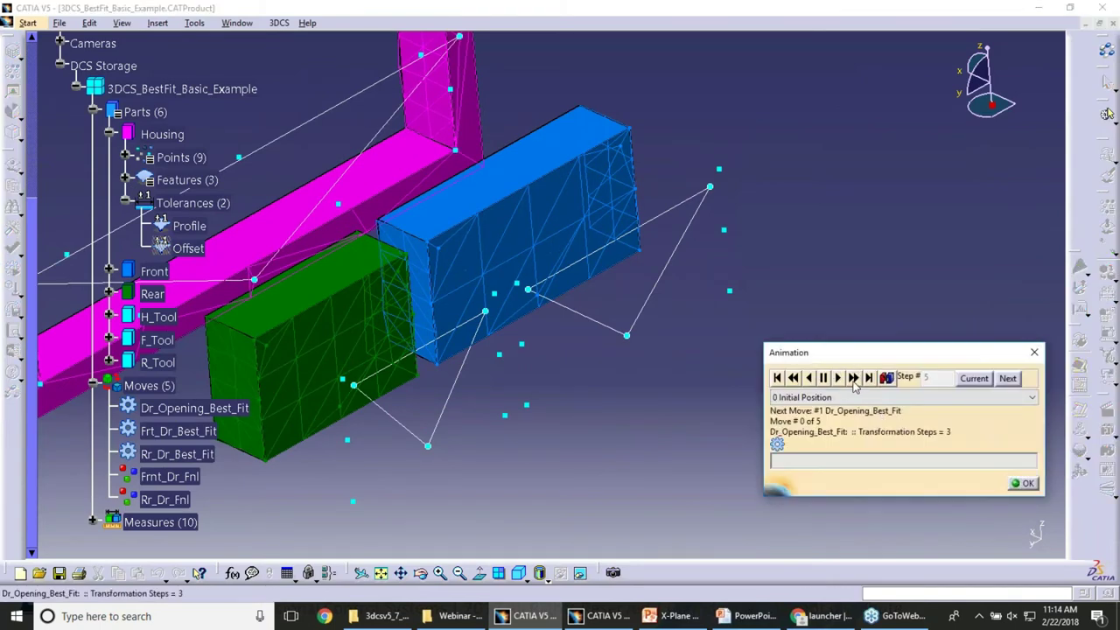
middle_click_drag(578, 349, 609, 293)
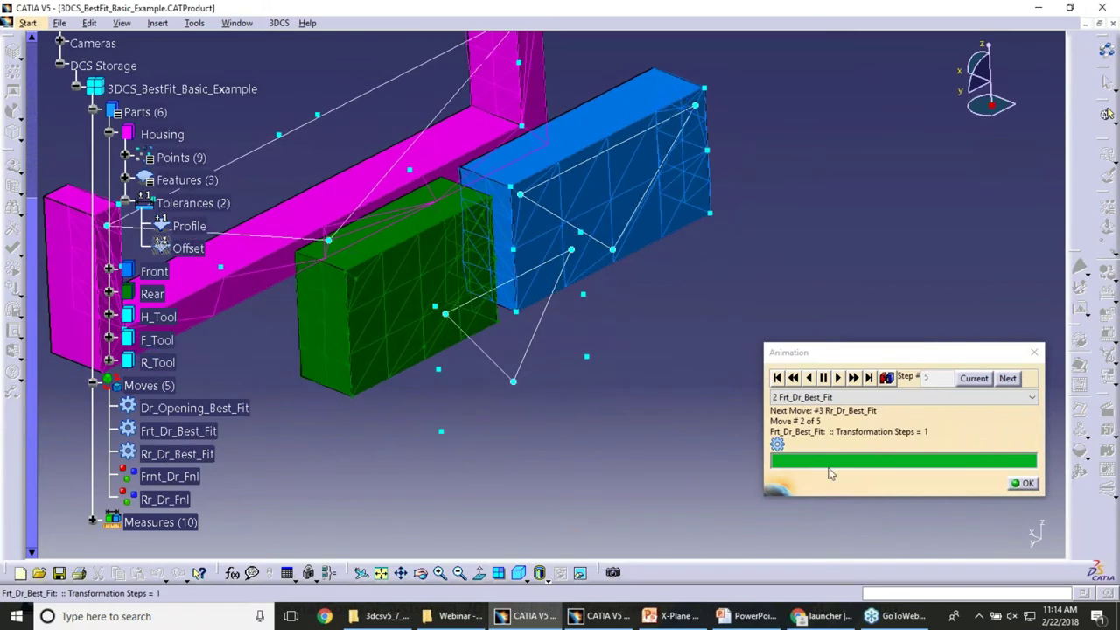
left_click(837, 379)
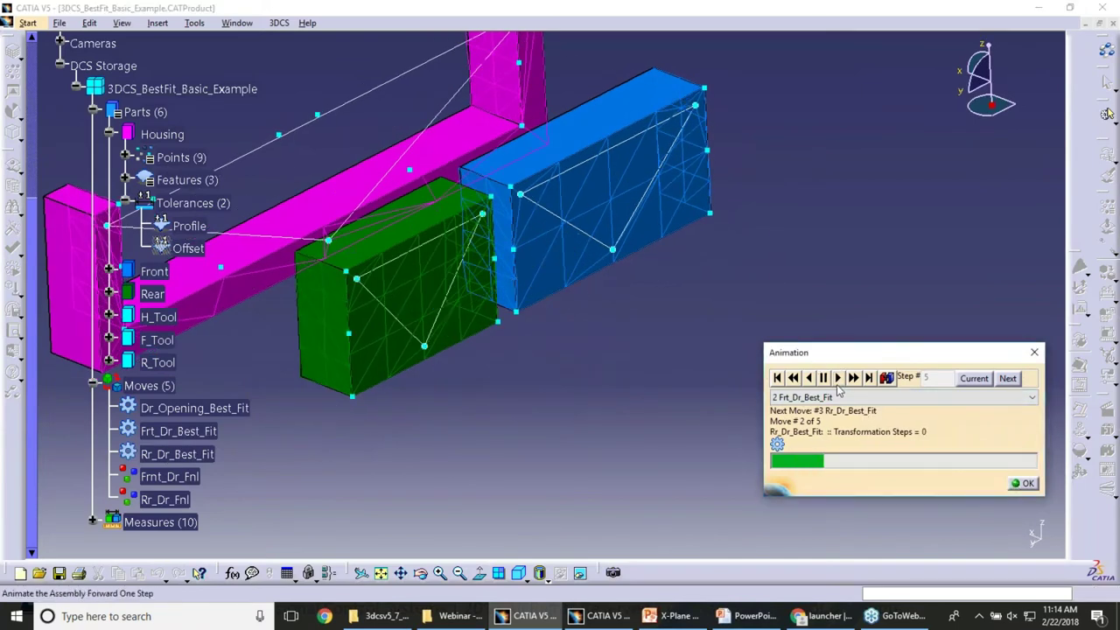
middle_click_drag(461, 400, 564, 380)
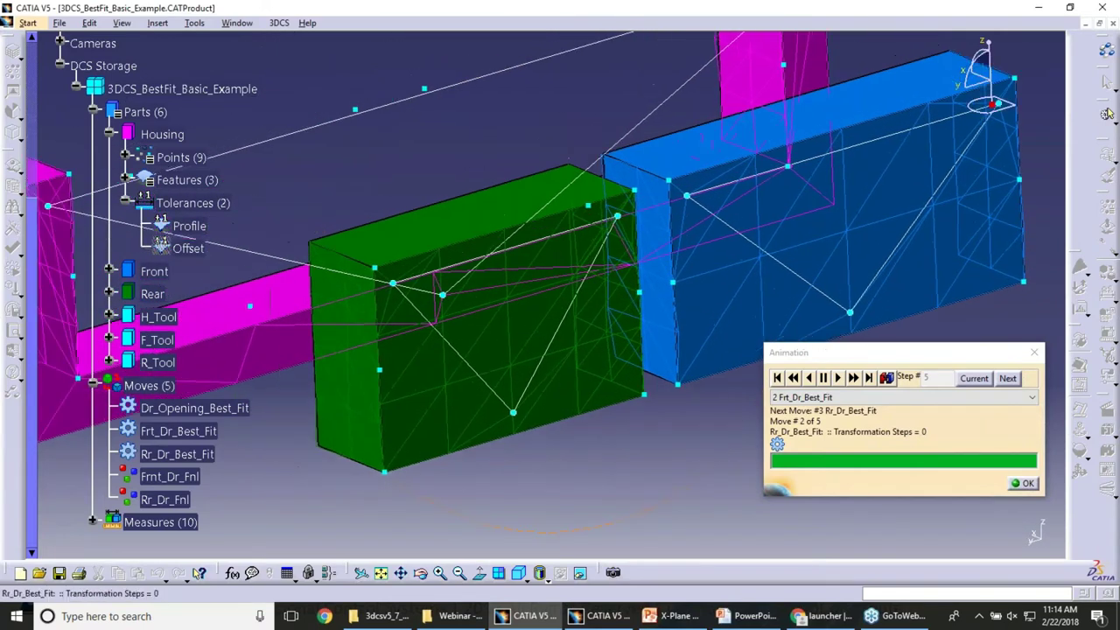
left_click(1025, 483)
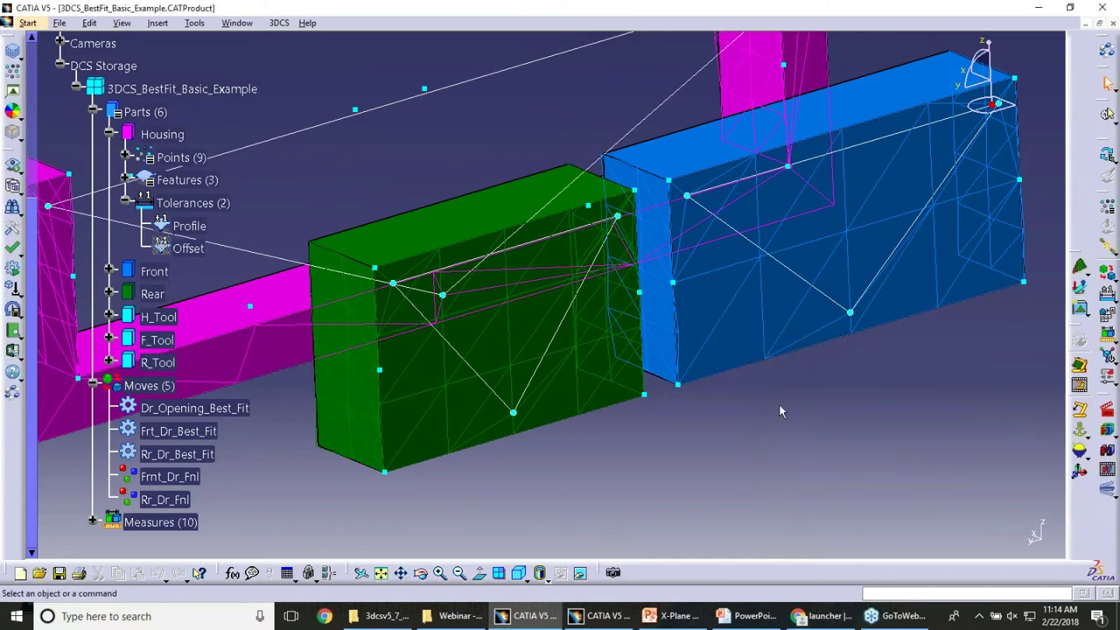
Step: Build the assembly with all moves to seat the Front and Rear blocks in the housing
middle_click_drag(770, 437, 715, 444)
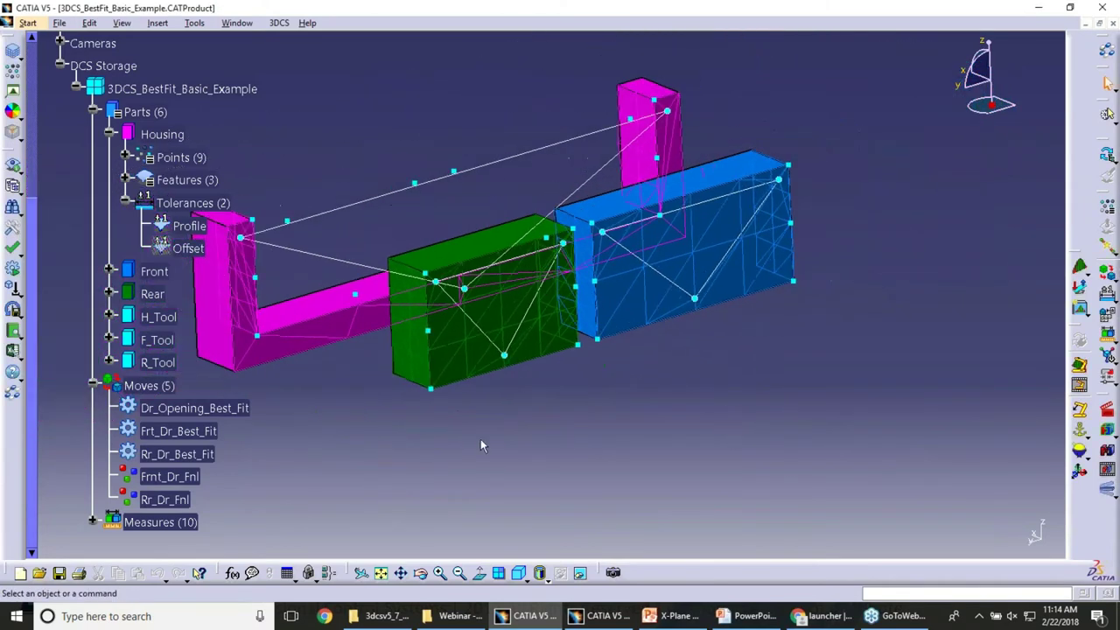
left_click(178, 480)
left_click(1107, 430)
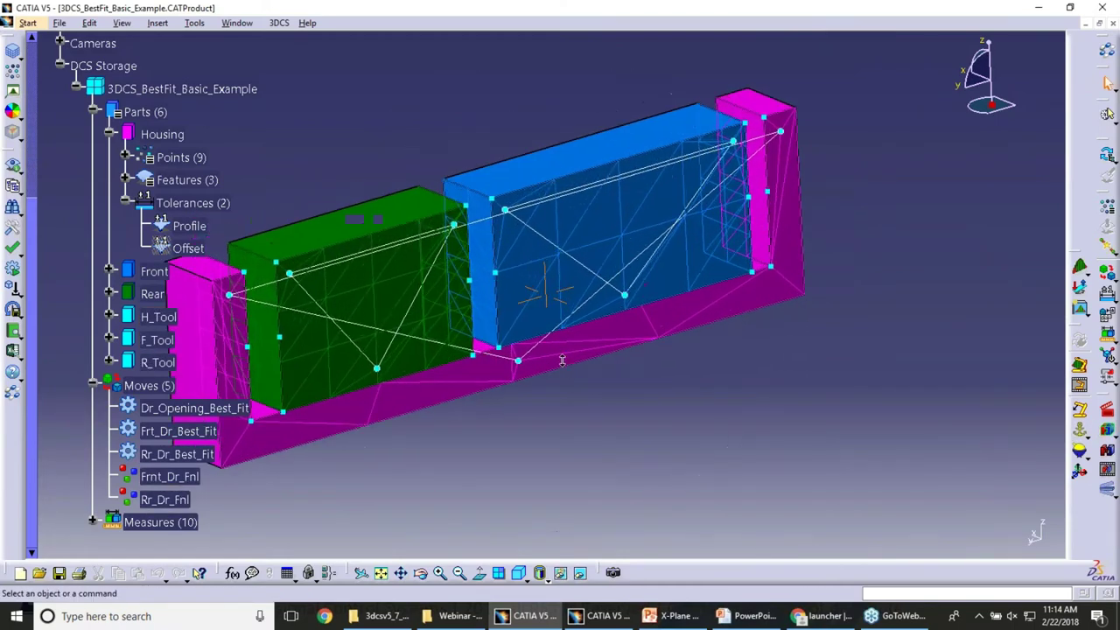
middle_click_drag(562, 359, 512, 343)
Step: Run the deviation animation with the delay set to 0 and examine both door blocks within the housing, then close it
left_click(1107, 113)
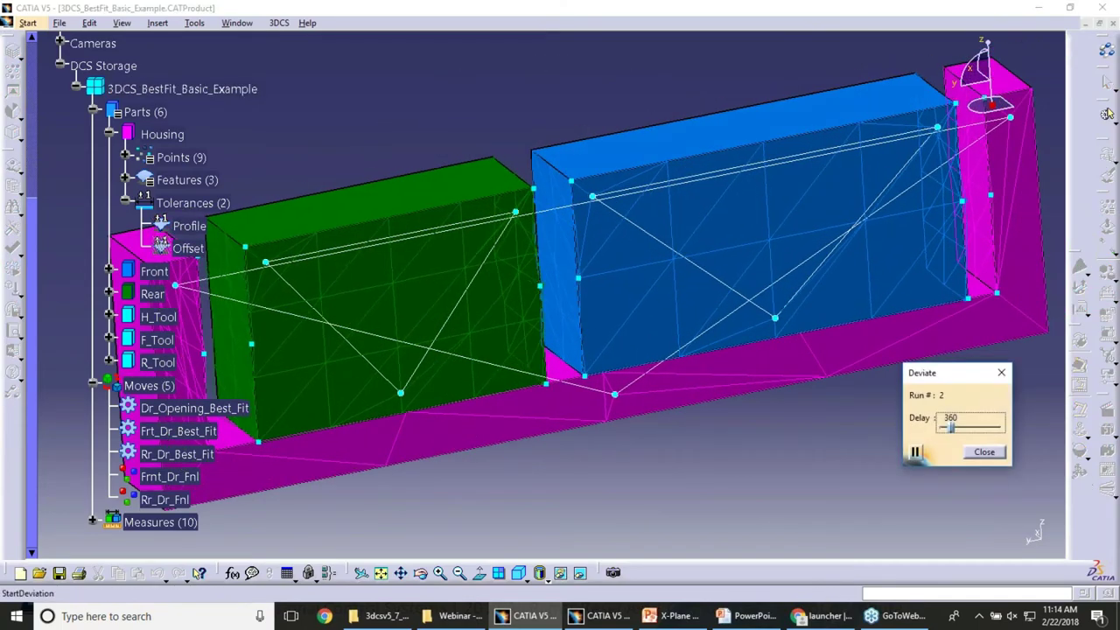
left_click_drag(950, 426, 939, 432)
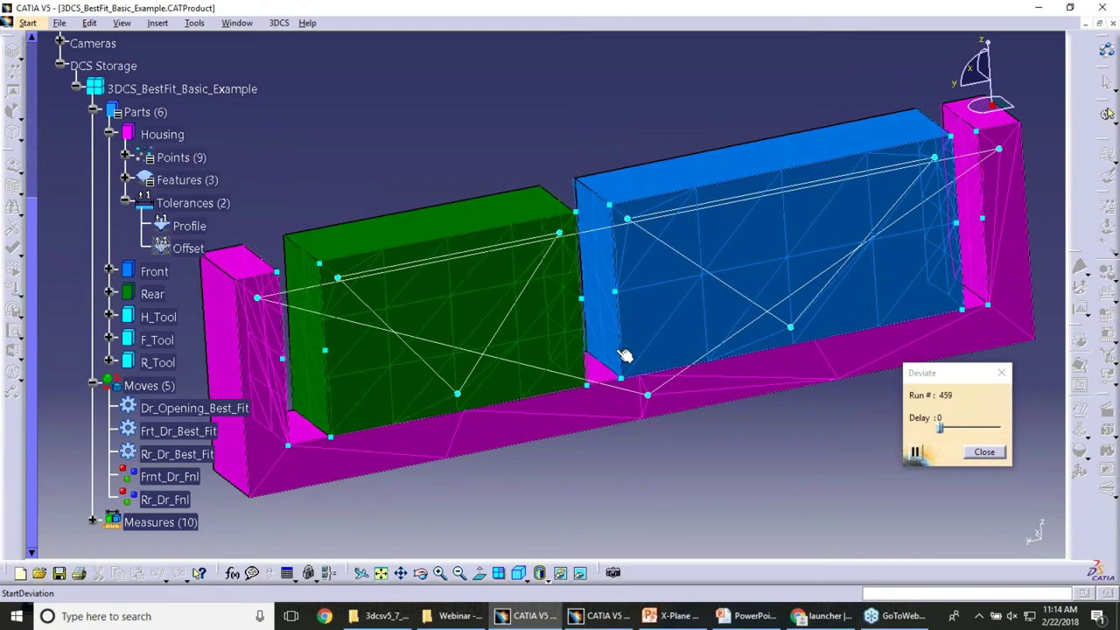
middle_click_drag(497, 350, 411, 293)
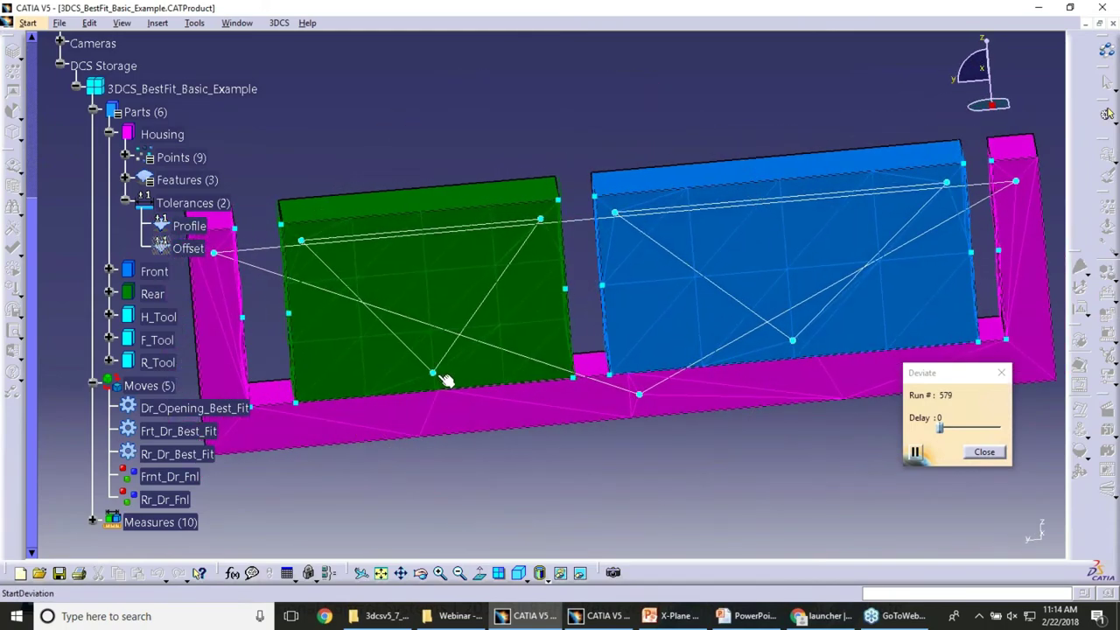
middle_click_drag(447, 379, 464, 398)
middle_click_drag(620, 473, 785, 428)
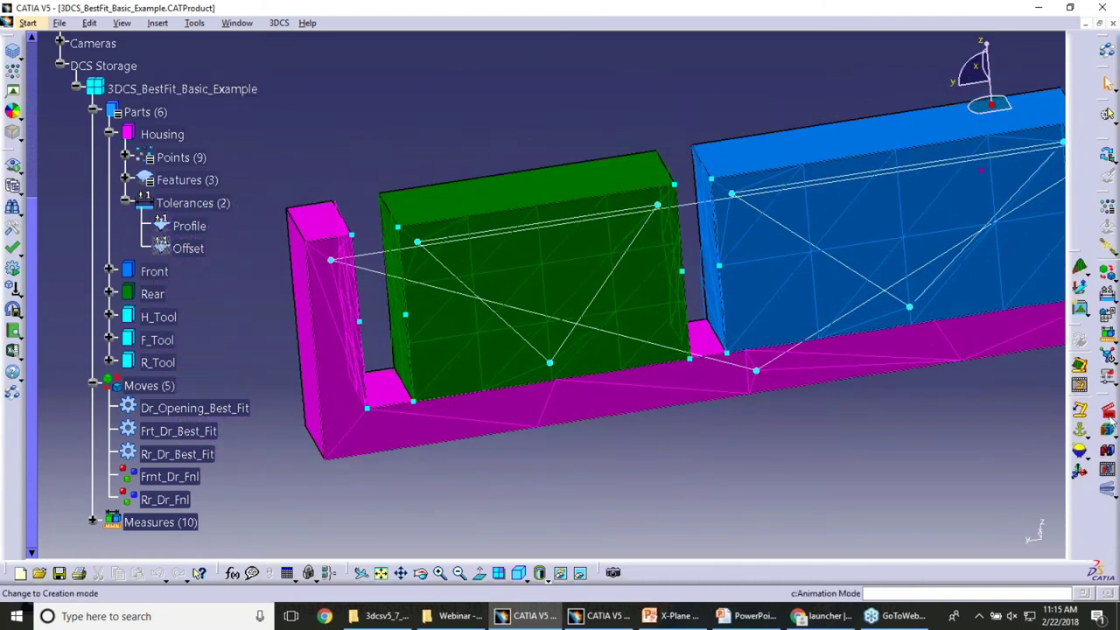
Step: Open the Offset tolerance of the Rear part, examine its feature on the green block's end face, and accept the definition
left_click(108, 294)
double_click(187, 408)
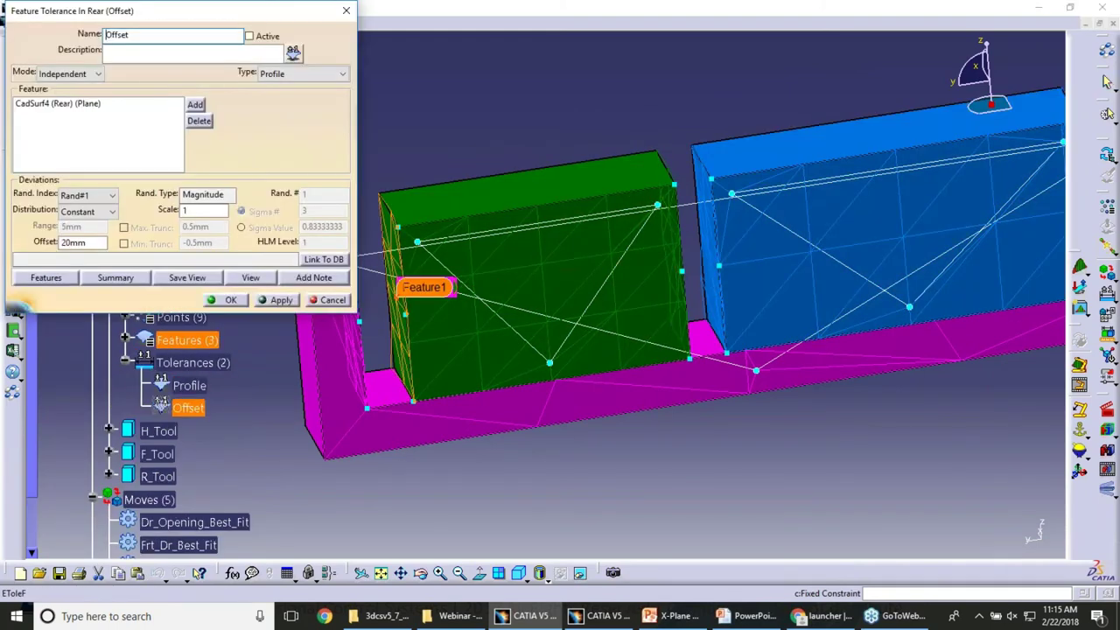
middle_click_drag(539, 304, 652, 312)
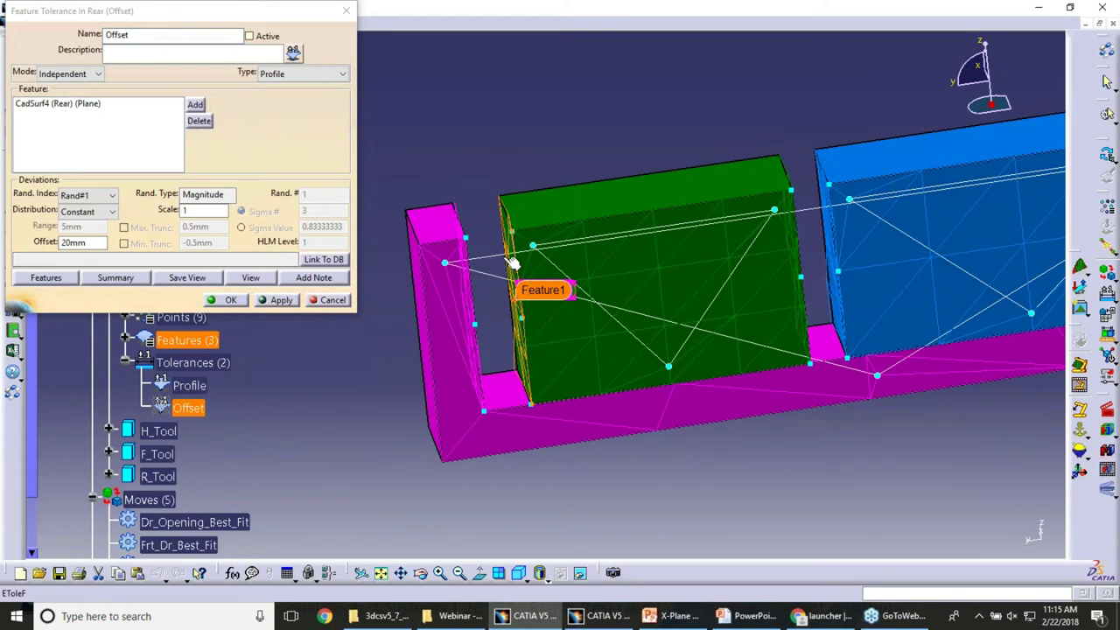
middle_click_drag(539, 339, 500, 306)
middle_click_drag(455, 225, 440, 176)
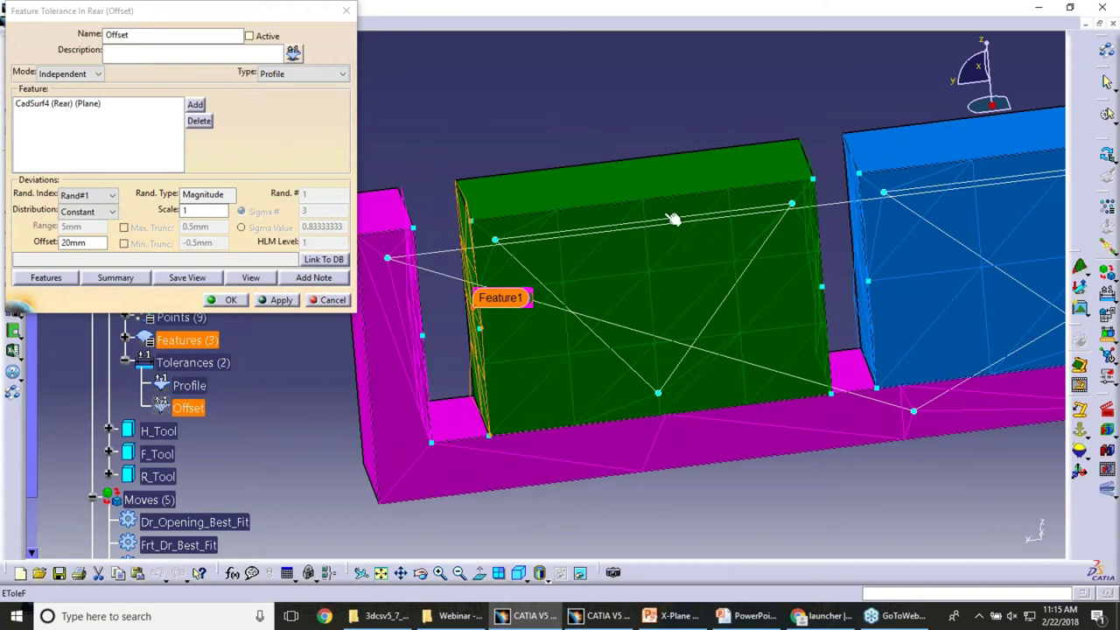
left_click(223, 293)
left_click(229, 301)
middle_click_drag(303, 358, 291, 332)
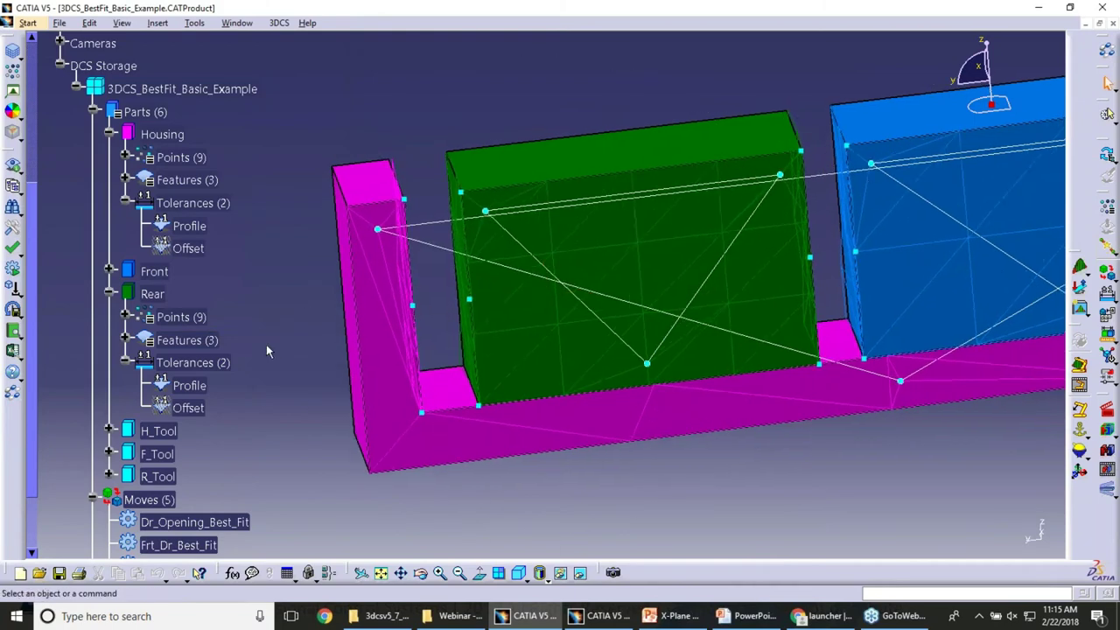
Step: Activate the Rear part's Offset tolerance and deviate the assembly to offset
middle_click_drag(346, 407, 225, 405)
right_click(199, 408)
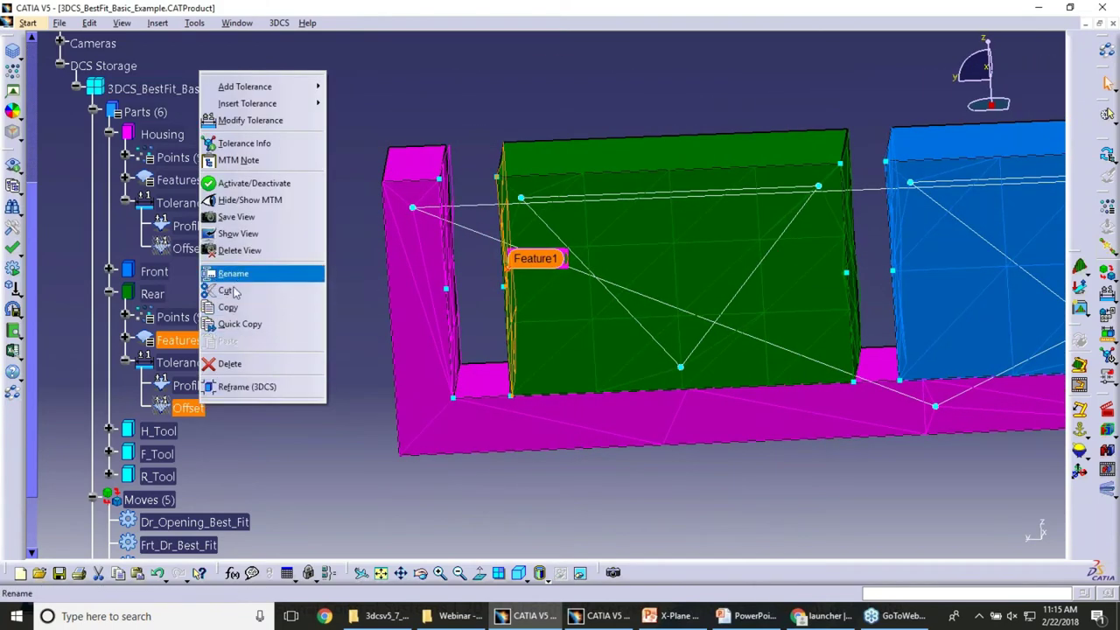
left_click(253, 183)
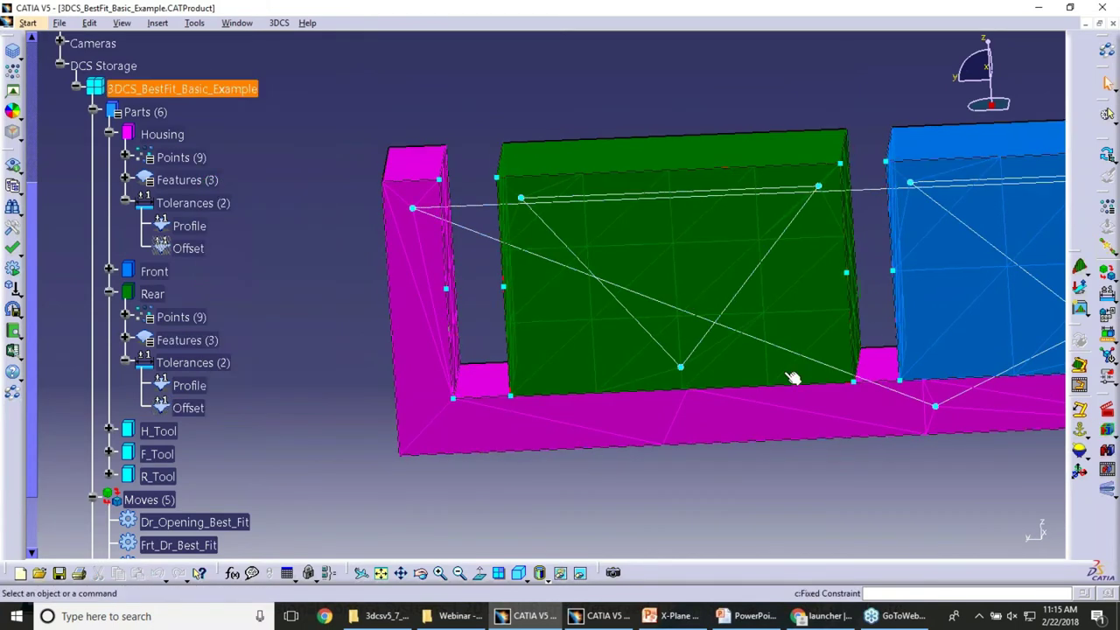
middle_click_drag(790, 377, 608, 253)
left_click(1108, 494)
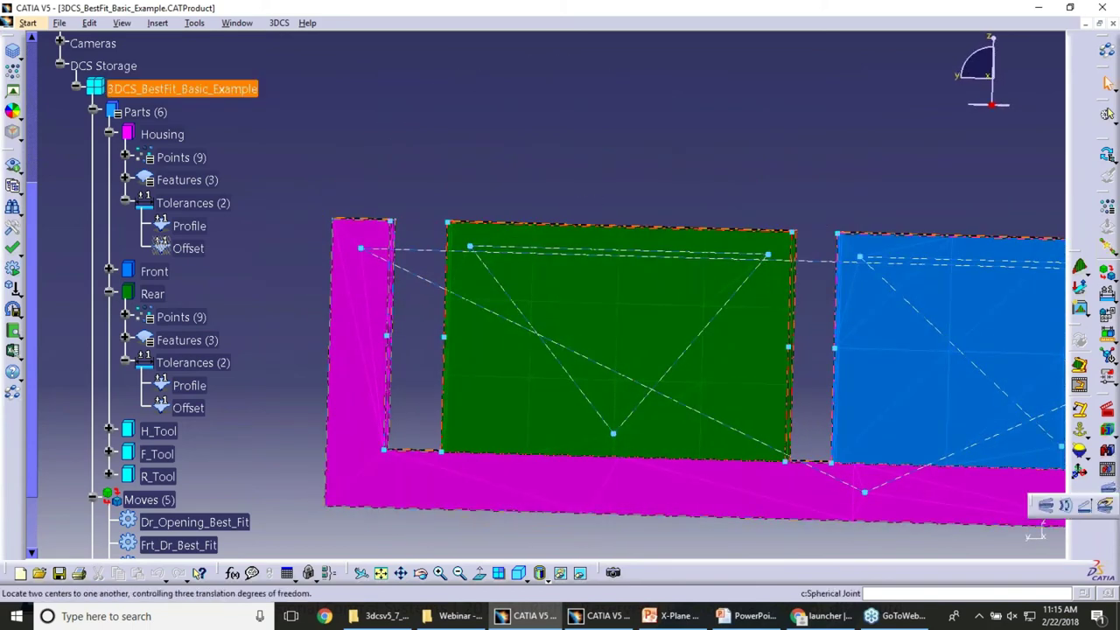
left_click(1085, 509)
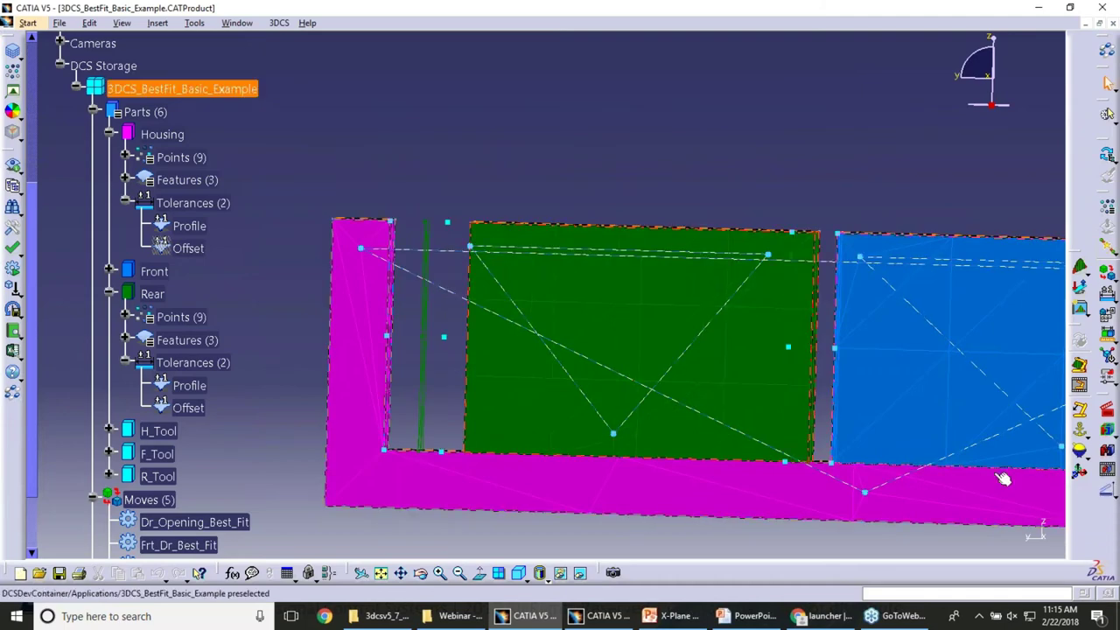
Step: Highlight the Rear part's Offset tolerance feature and examine the offset surface between the housing and the green block
middle_click_drag(577, 395, 571, 362)
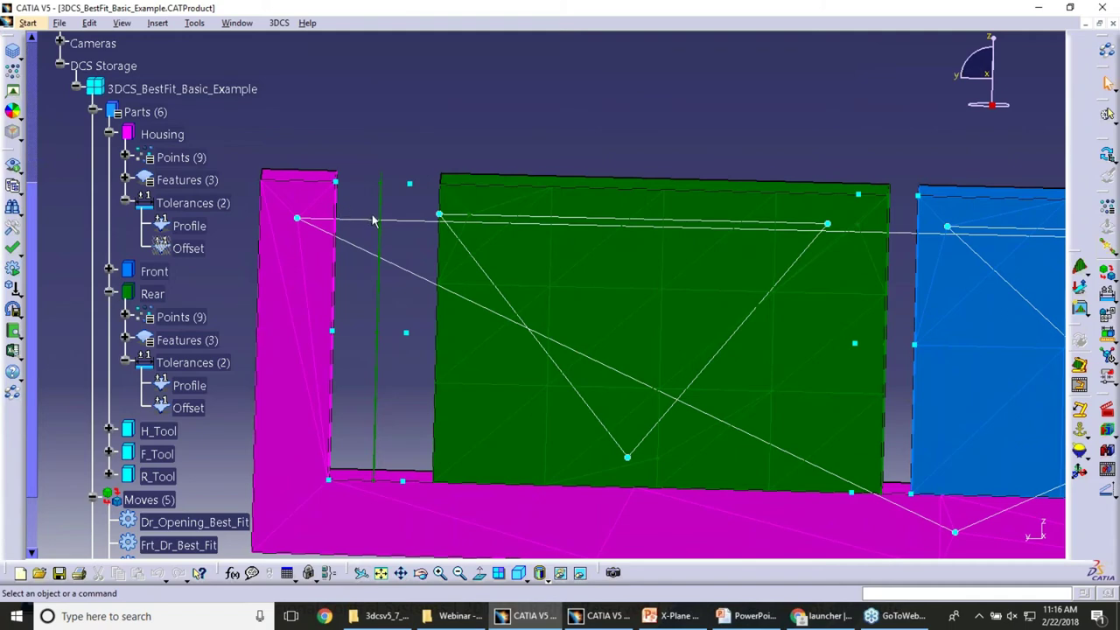
left_click(198, 410)
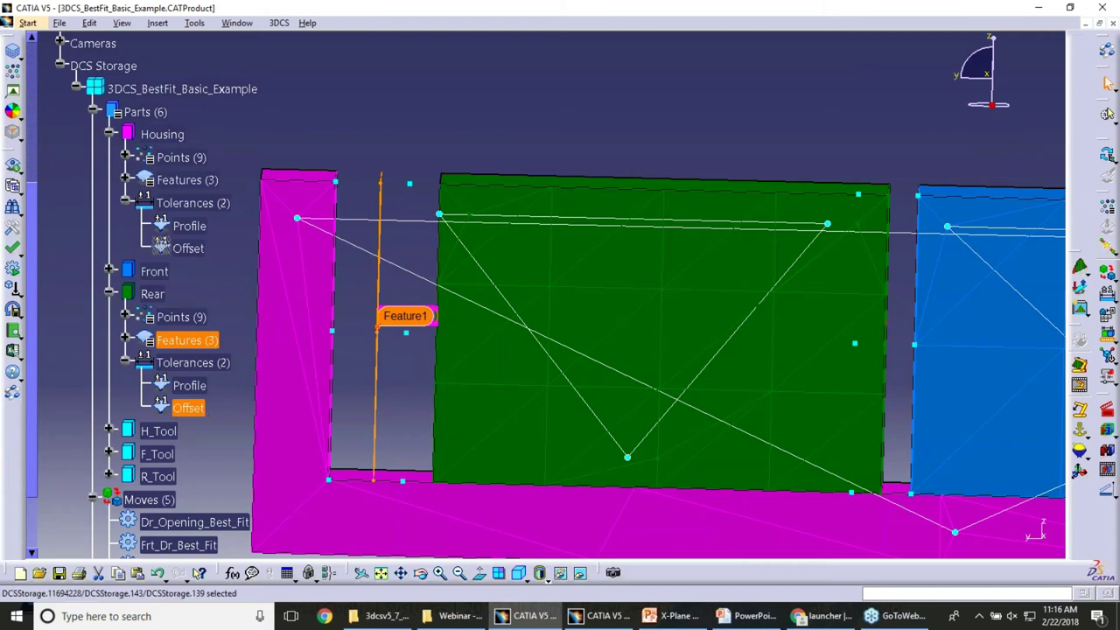
middle_click_drag(404, 349, 542, 492)
scroll(499, 414, "down", 1)
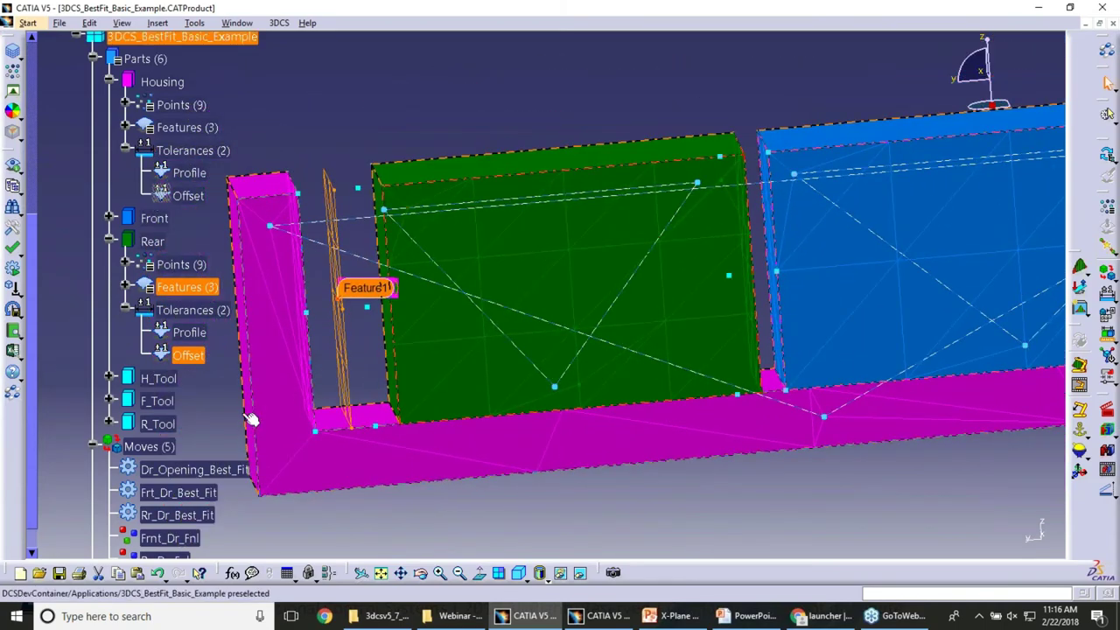
middle_click_drag(207, 402, 198, 368)
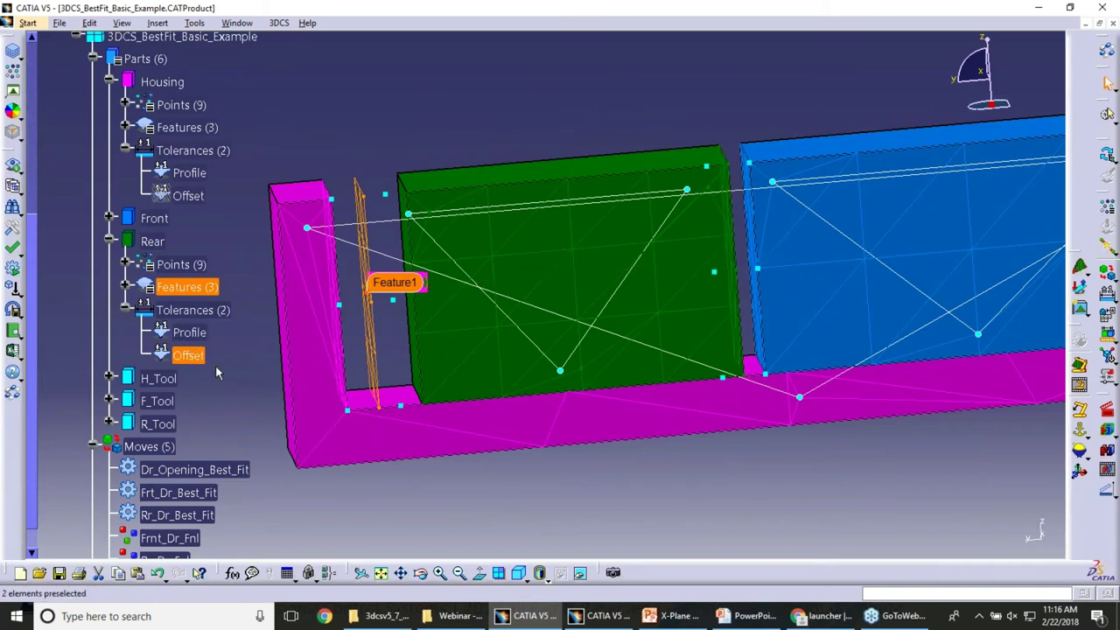
middle_click_drag(286, 328, 396, 412)
middle_click_drag(610, 357, 834, 446)
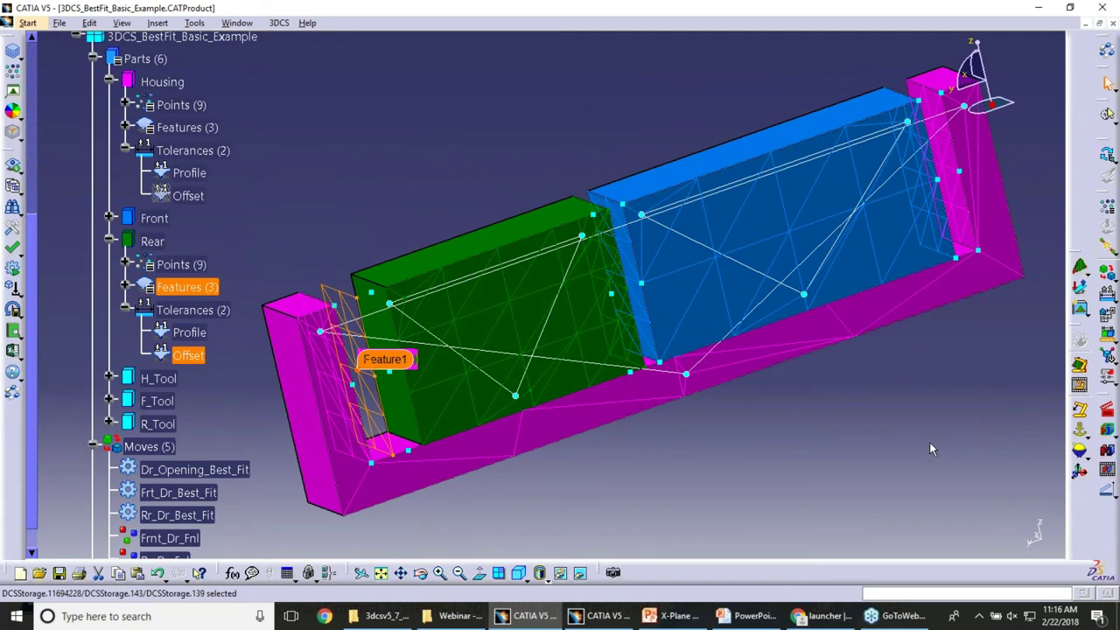
left_click(855, 420)
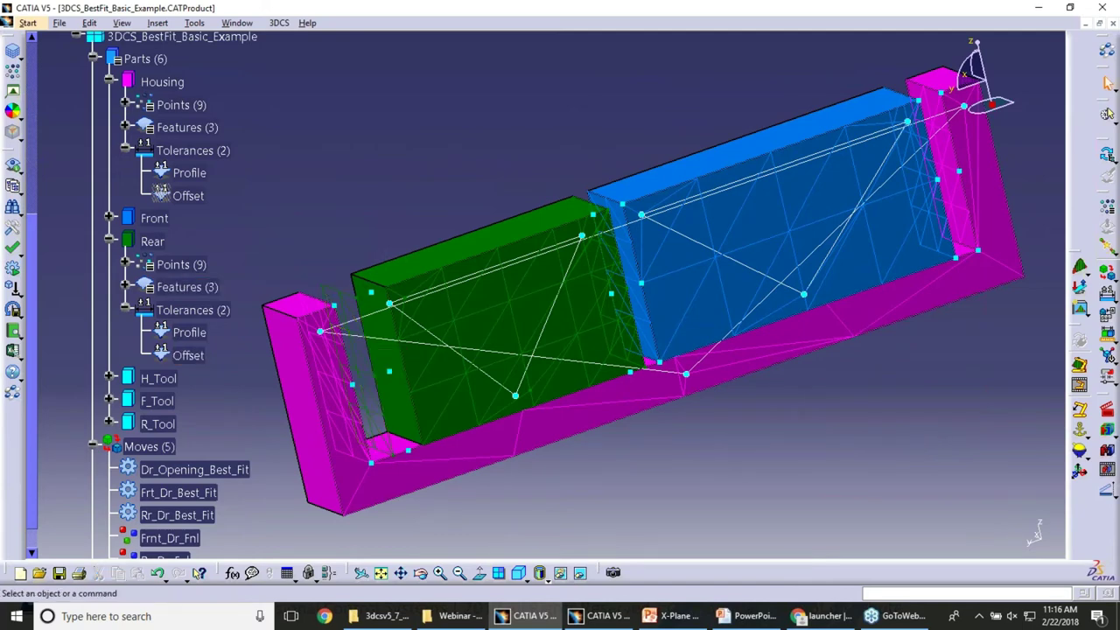
Step: Return the assembly to its nominal build, clearing the offset deviation of the Rear block
middle_click_drag(805, 422, 805, 422)
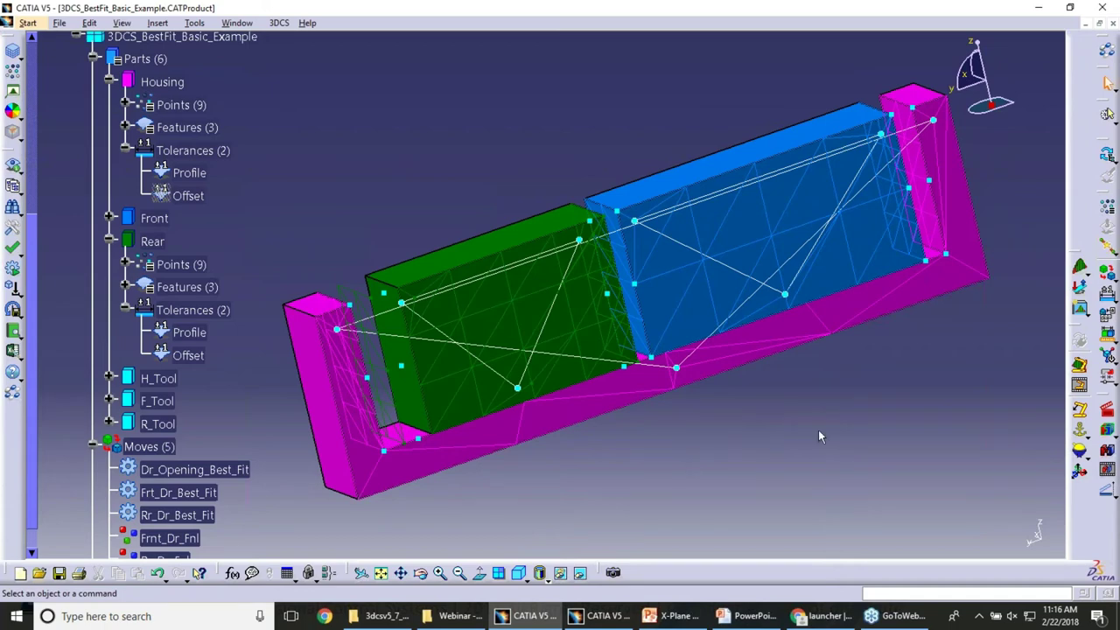
middle_click_drag(841, 393, 581, 383)
middle_click_drag(839, 404, 862, 473)
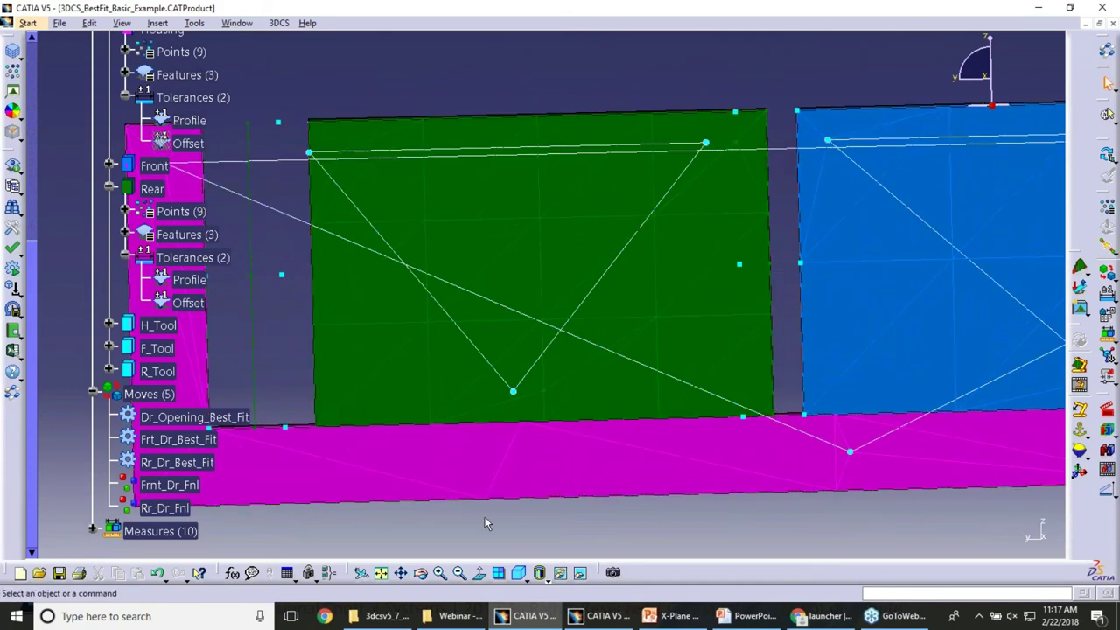
left_click(1107, 429)
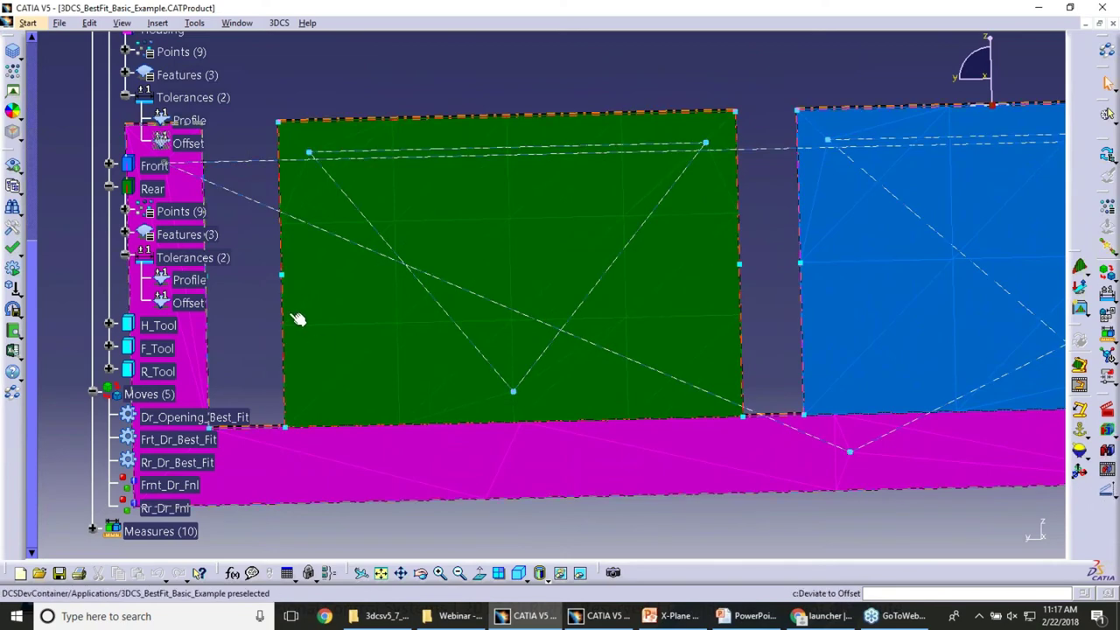
Step: Deactivate the Rear part's Offset tolerance, deviate the assembly without it, and examine the gaps around the green block
right_click(194, 306)
left_click(254, 379)
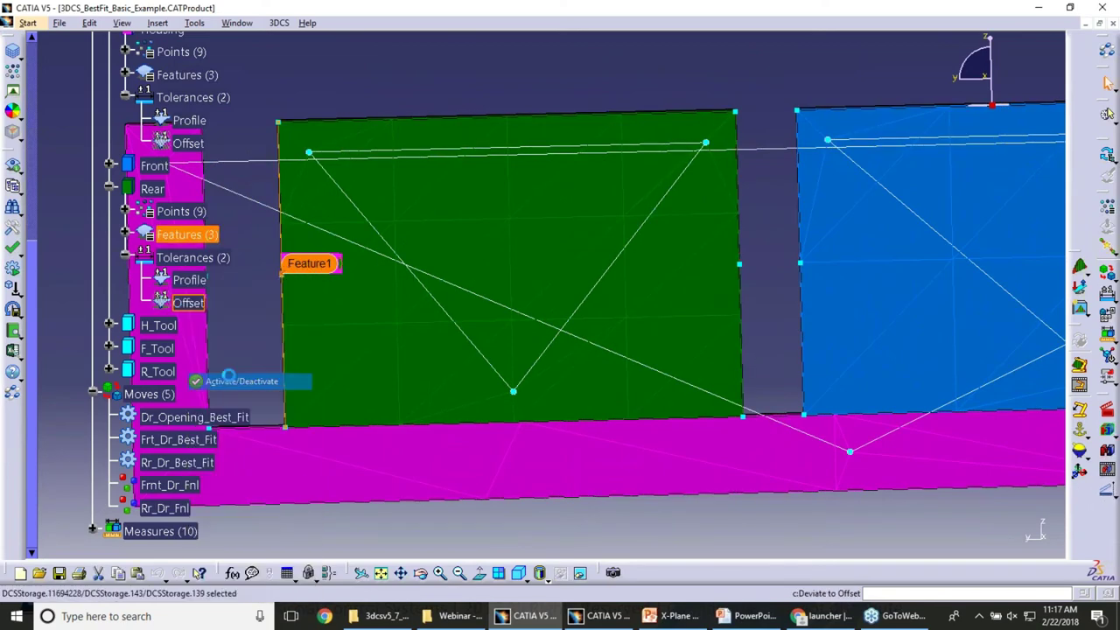
left_click(716, 461)
left_click(1107, 495)
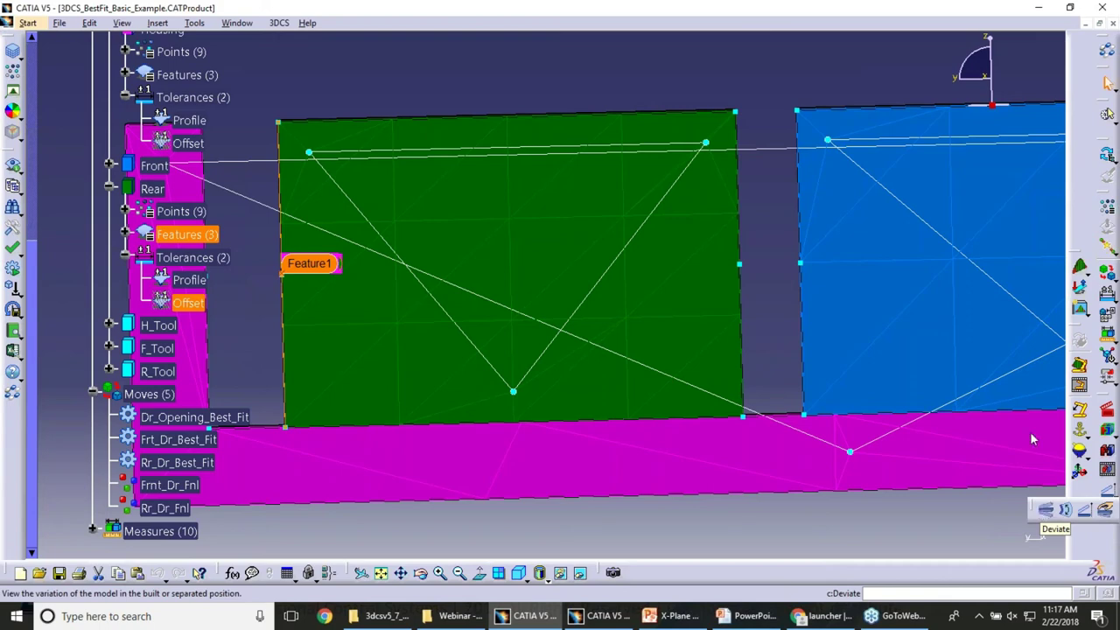
left_click(1054, 516)
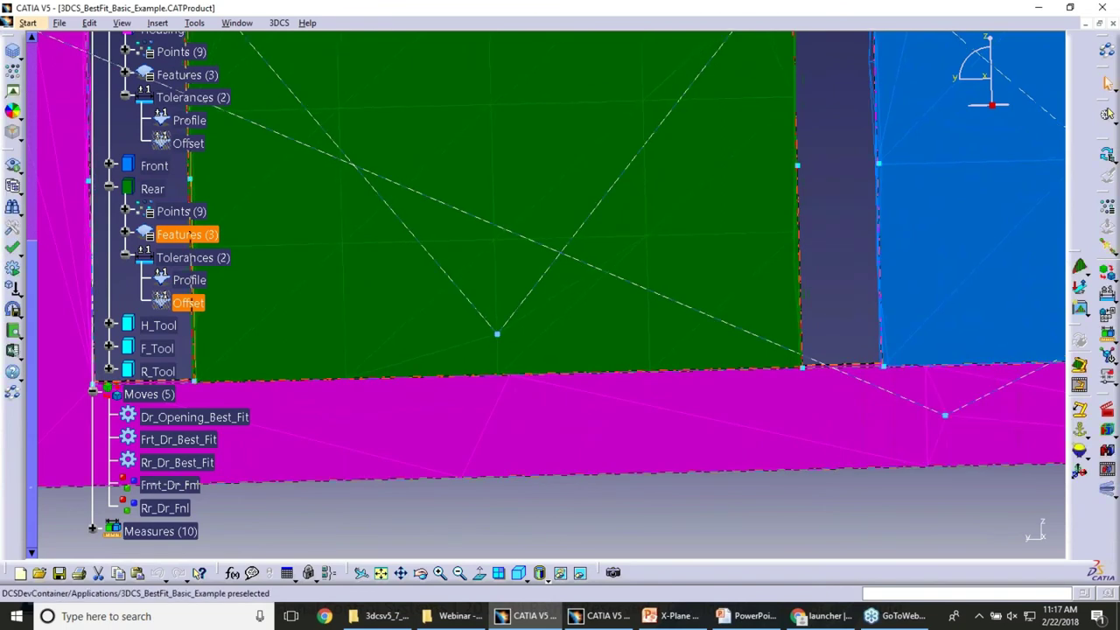
middle_click_drag(773, 473, 863, 527)
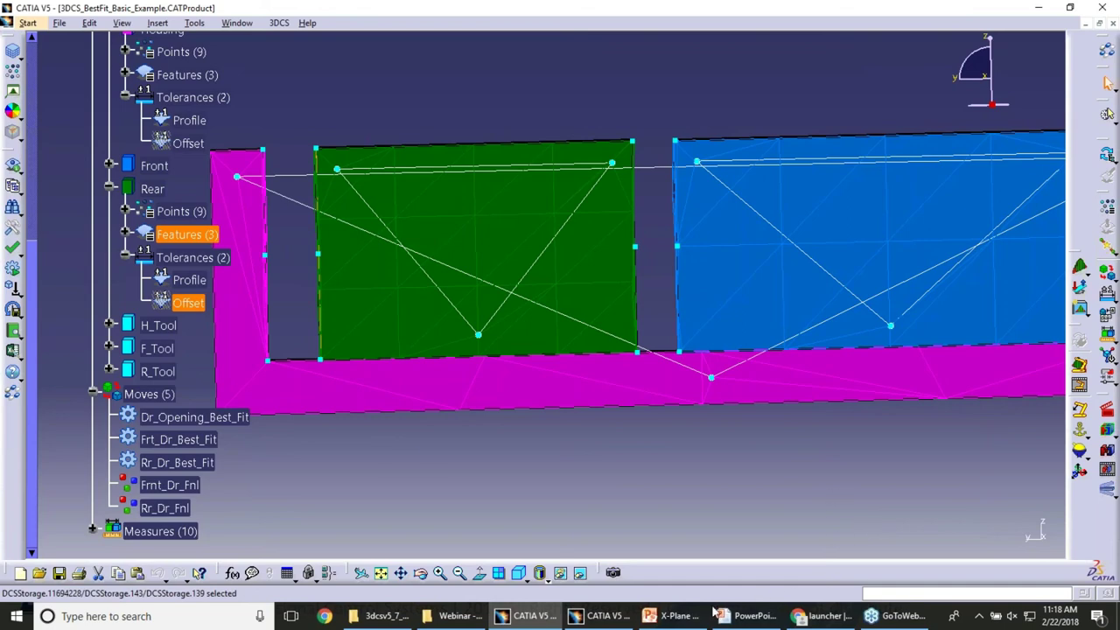
Step: Set the Rear part's Offset tolerance value to 80, accept the definition, and reactivate the tolerance
double_click(188, 301)
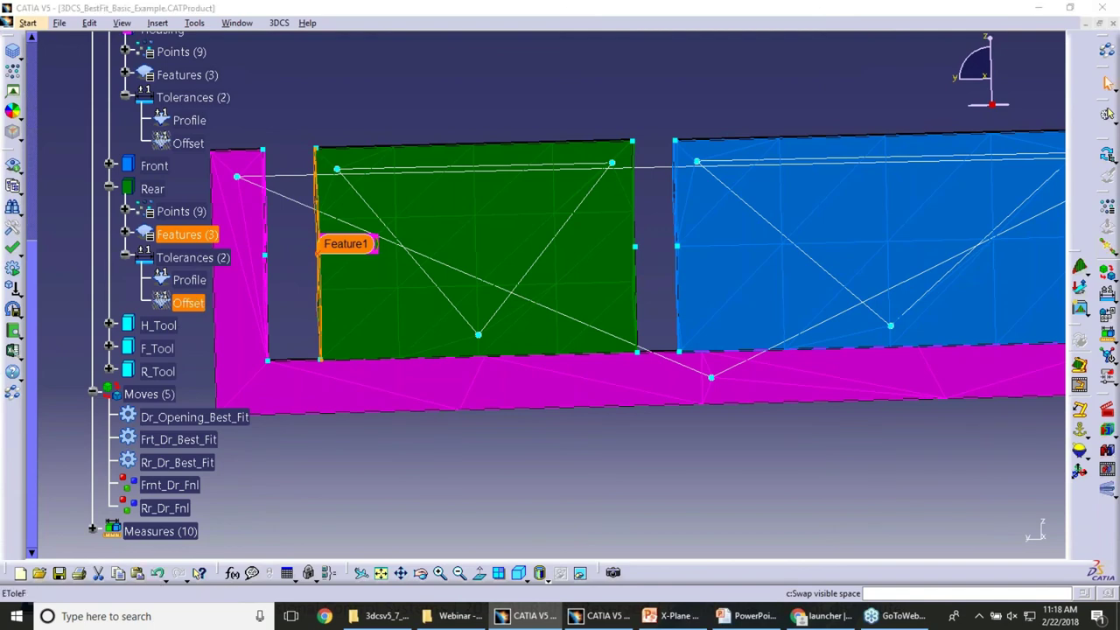
left_click_drag(91, 243, 5, 243)
type("80")
left_click(223, 299)
right_click(179, 302)
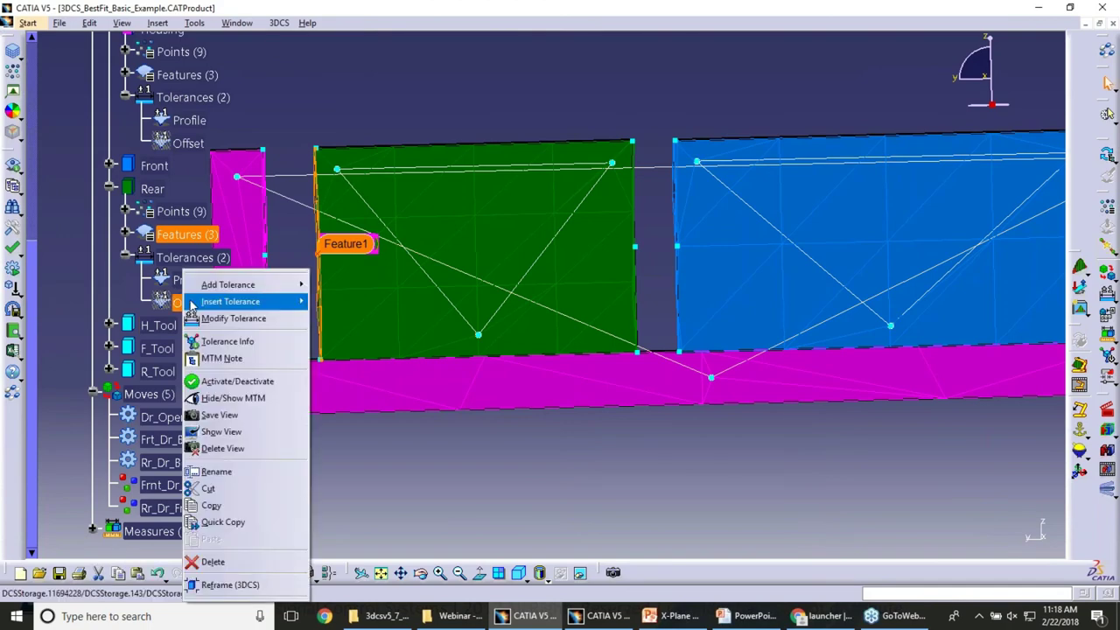
left_click(236, 381)
Step: Deviate the assembly with the Rear offset active, examine the green block against its neighbours, and switch to the PowerPoint slide show
middle_click_drag(673, 477, 776, 455)
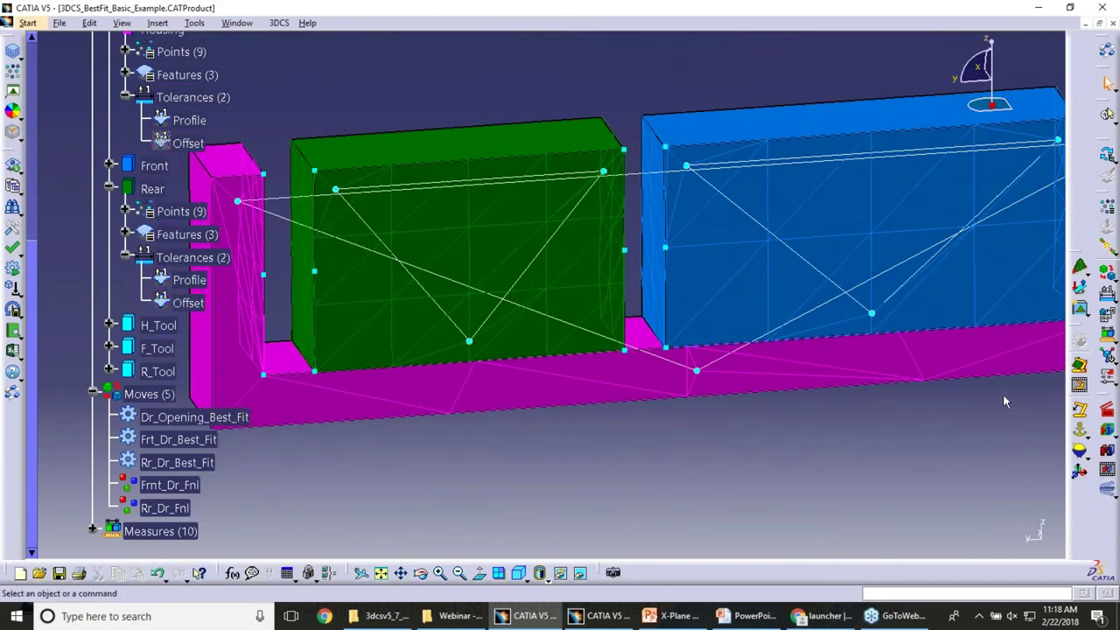
left_click(1099, 489)
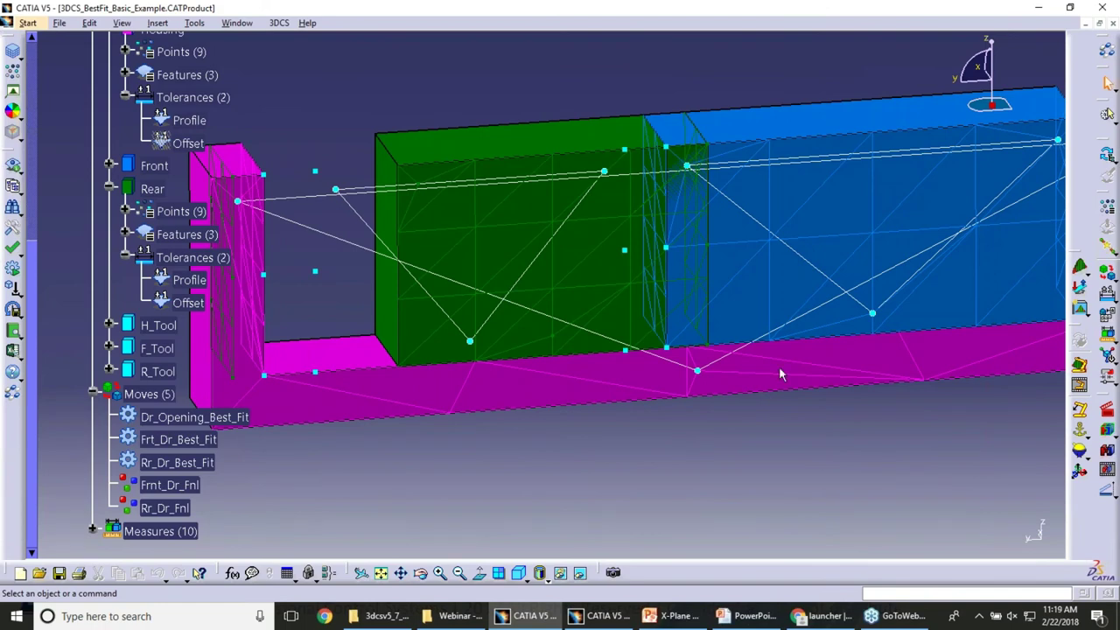
middle_click_drag(537, 420, 562, 472)
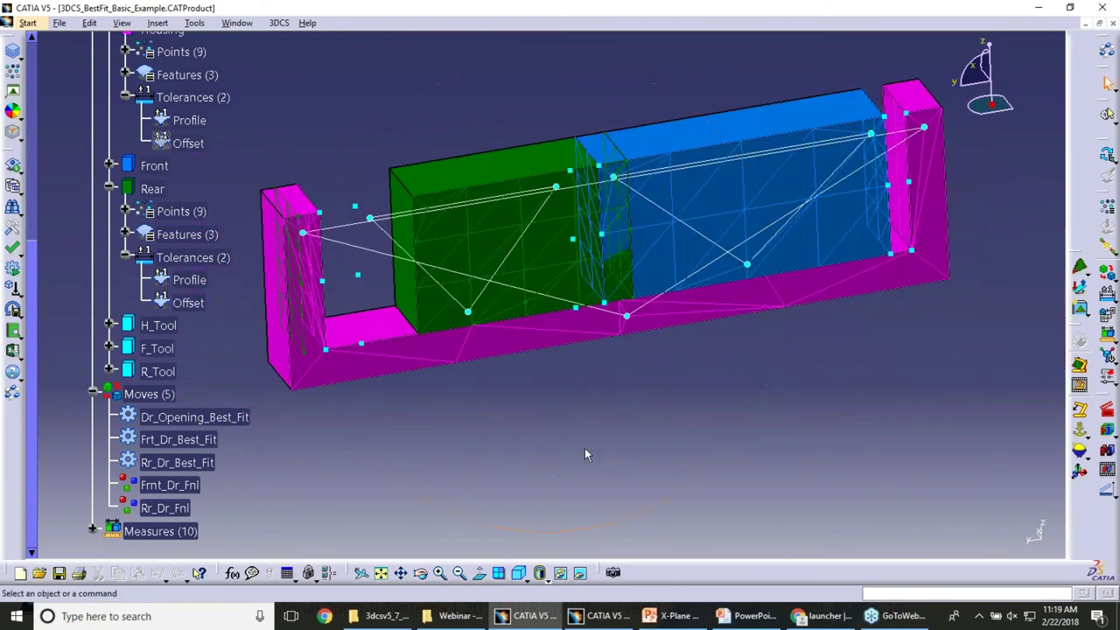
key("alt+Tab")
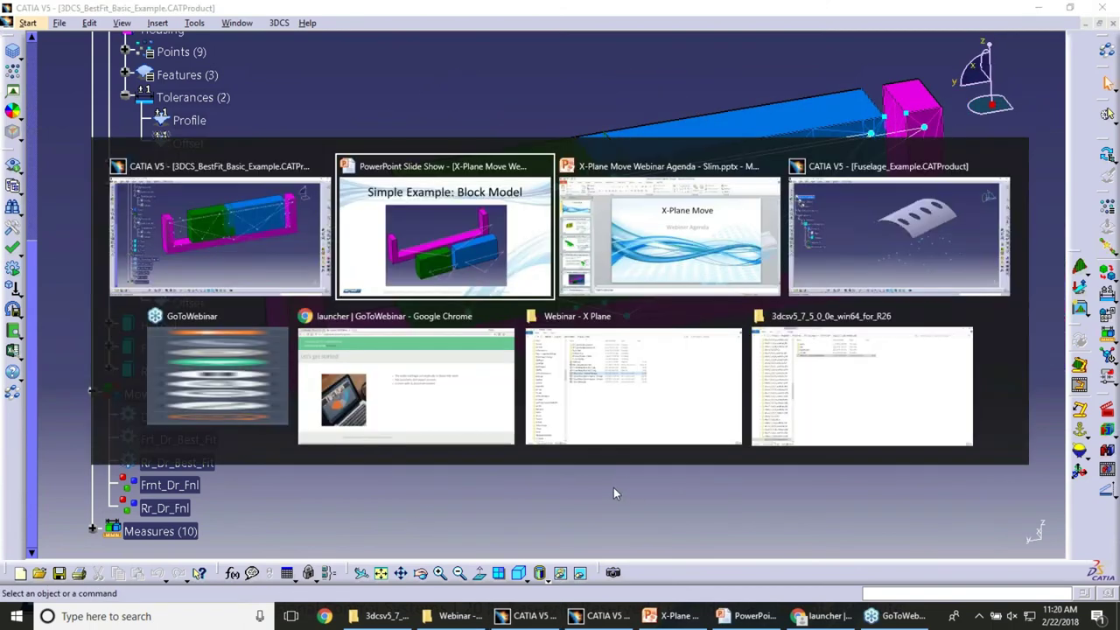